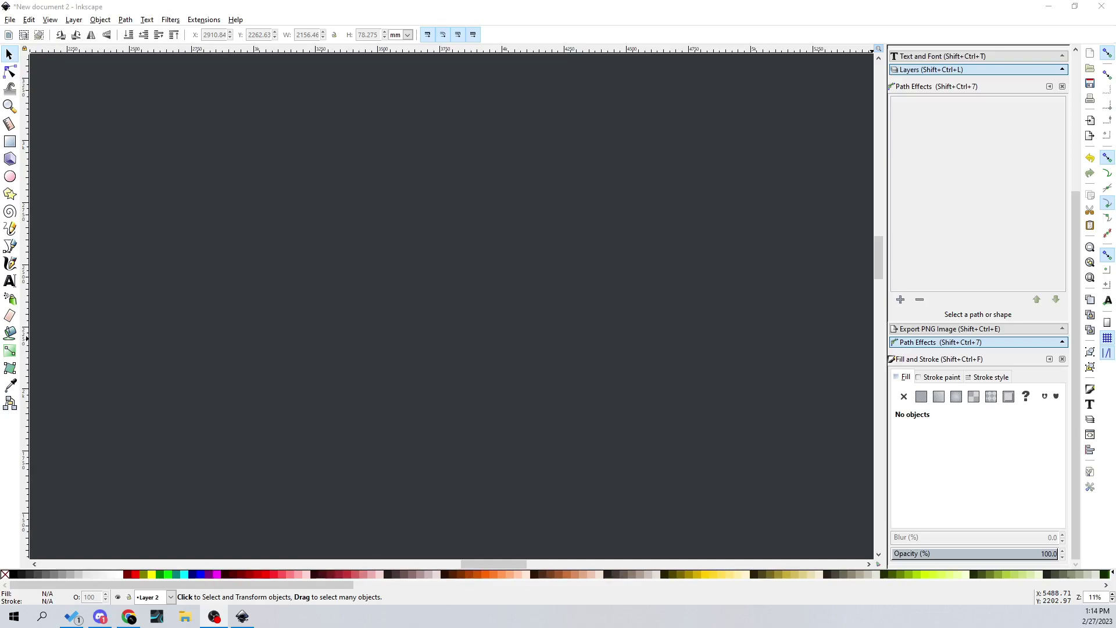
Draw a large circle about 1408 by 1417 mm in the middle of the canvas.
left_click(11, 181)
left_click_drag(268, 158, 587, 518)
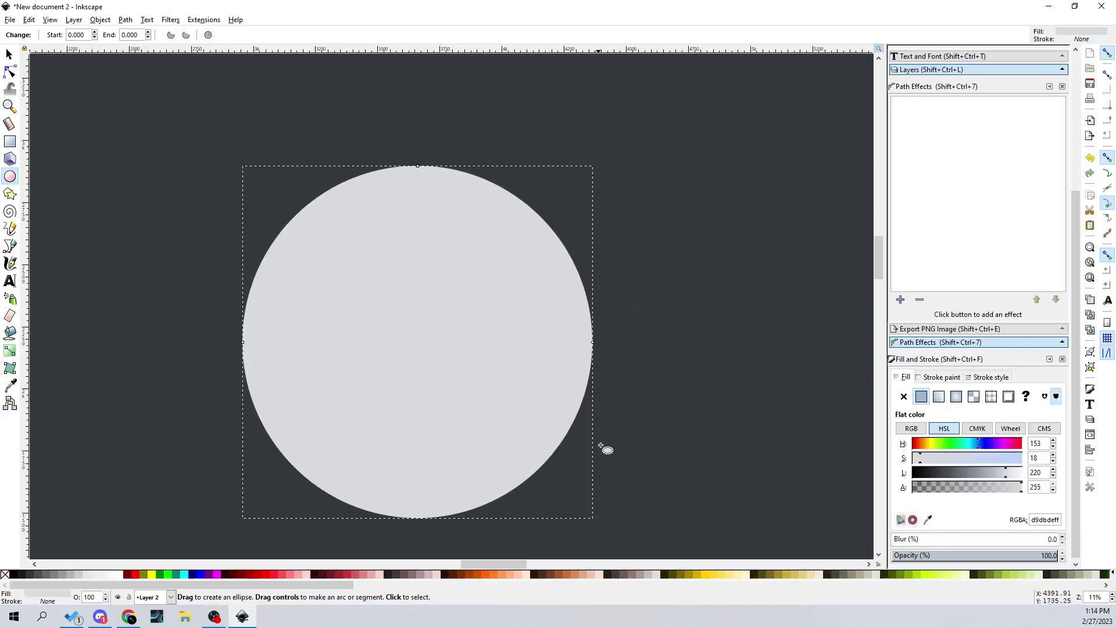
scroll(623, 325, "down", 2)
left_click_drag(624, 324, 632, 325)
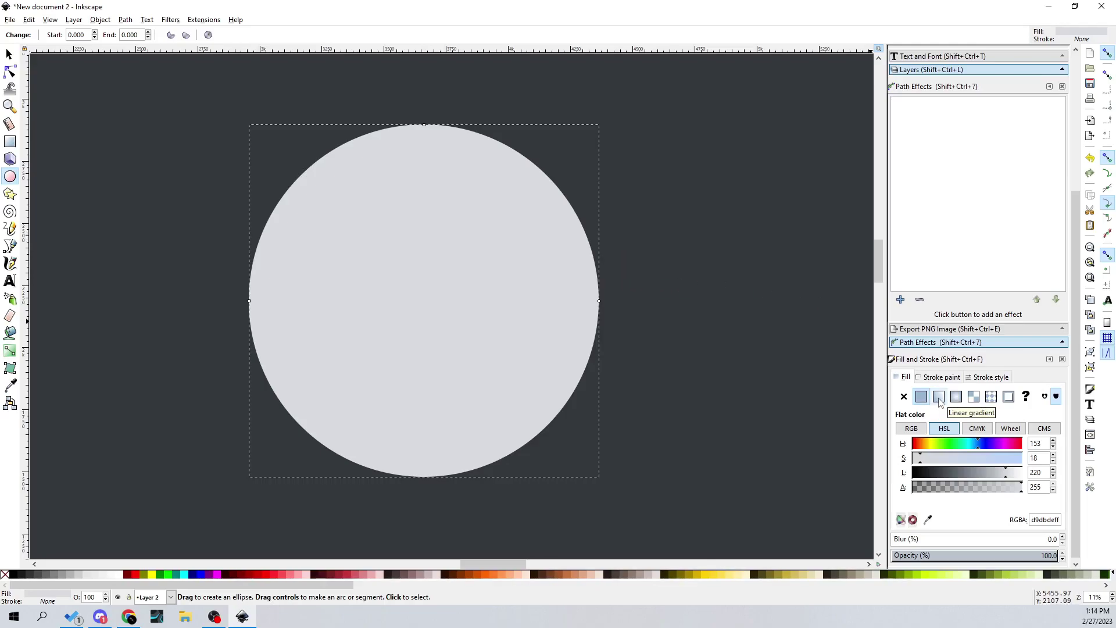
Change the circle's fill to a radial gradient.
left_click(98, 20)
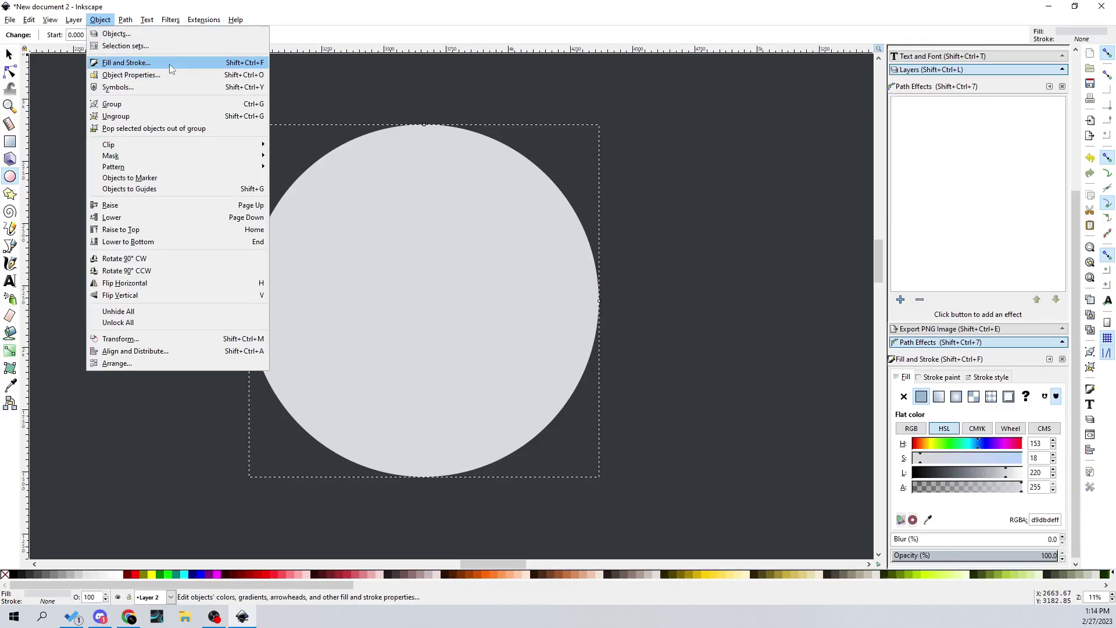
left_click(344, 27)
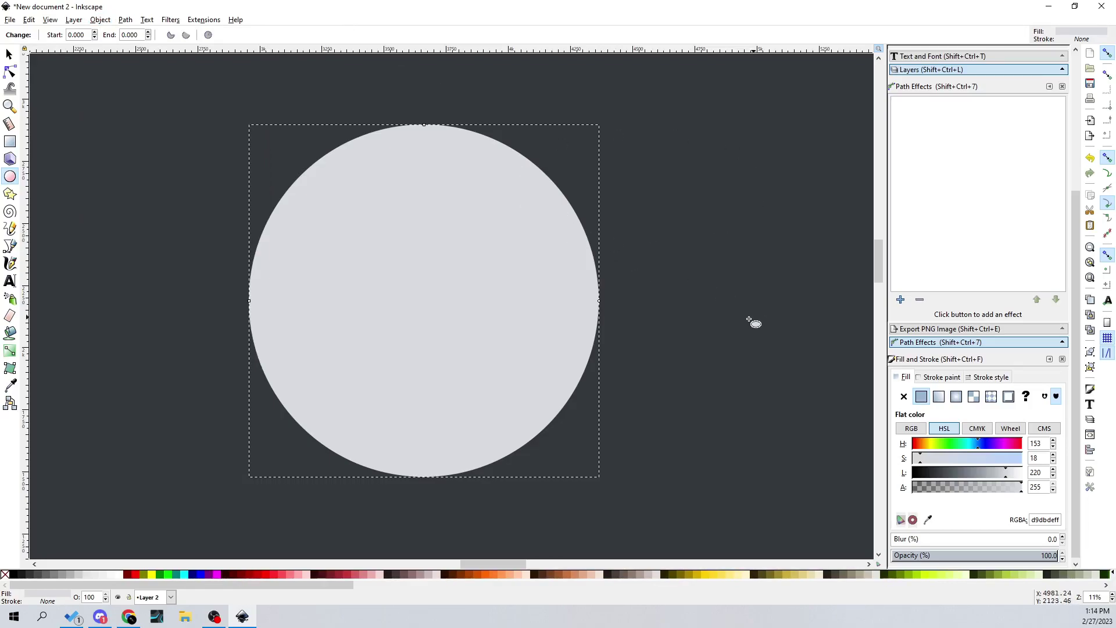
left_click(956, 397)
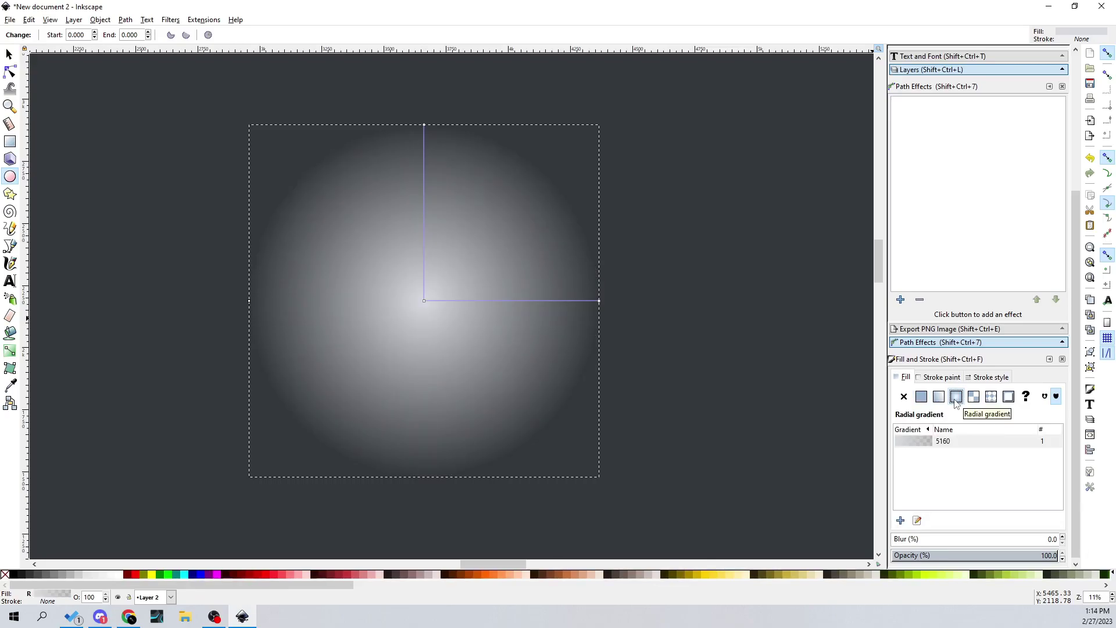
left_click(925, 446)
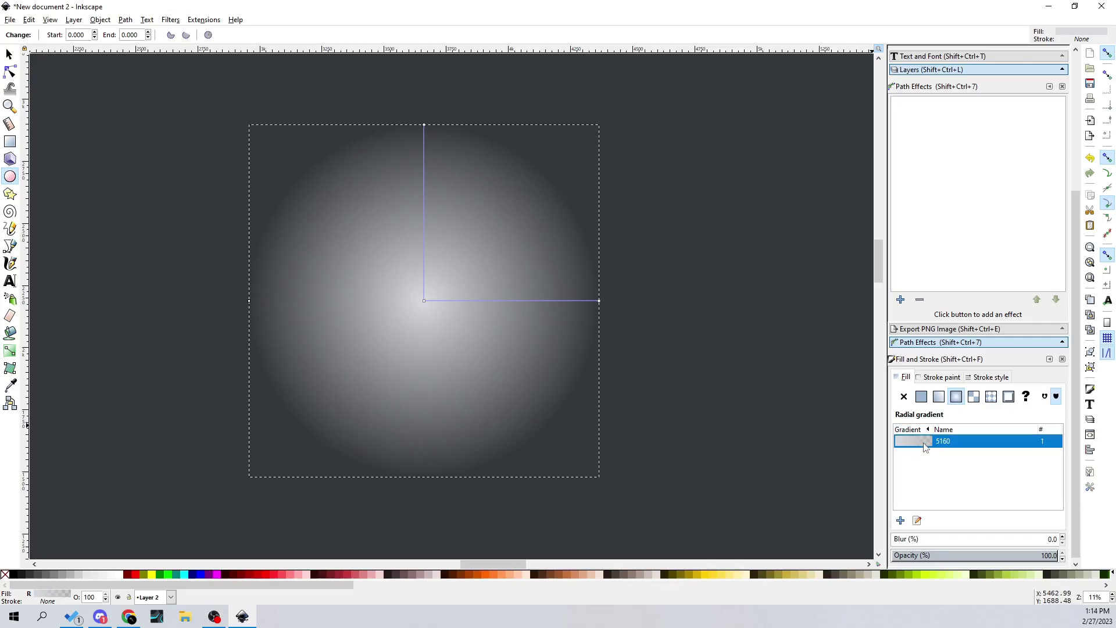
Recolour the gradient's outer stop to a fully saturated red with hue 0.
left_click(10, 72)
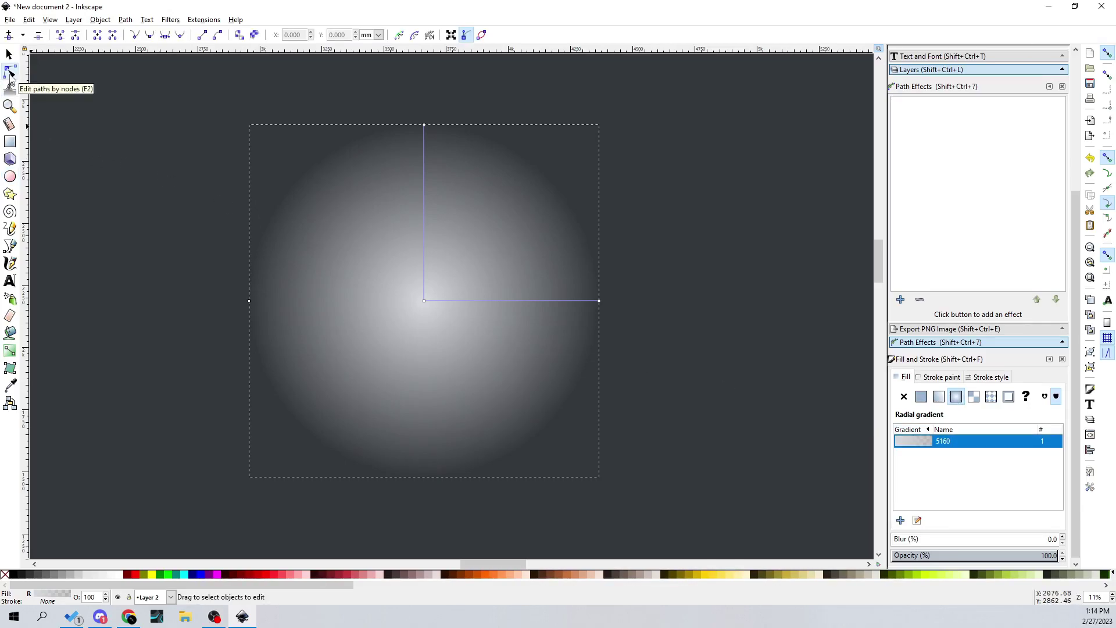
left_click(425, 126)
left_click_drag(993, 475, 913, 474)
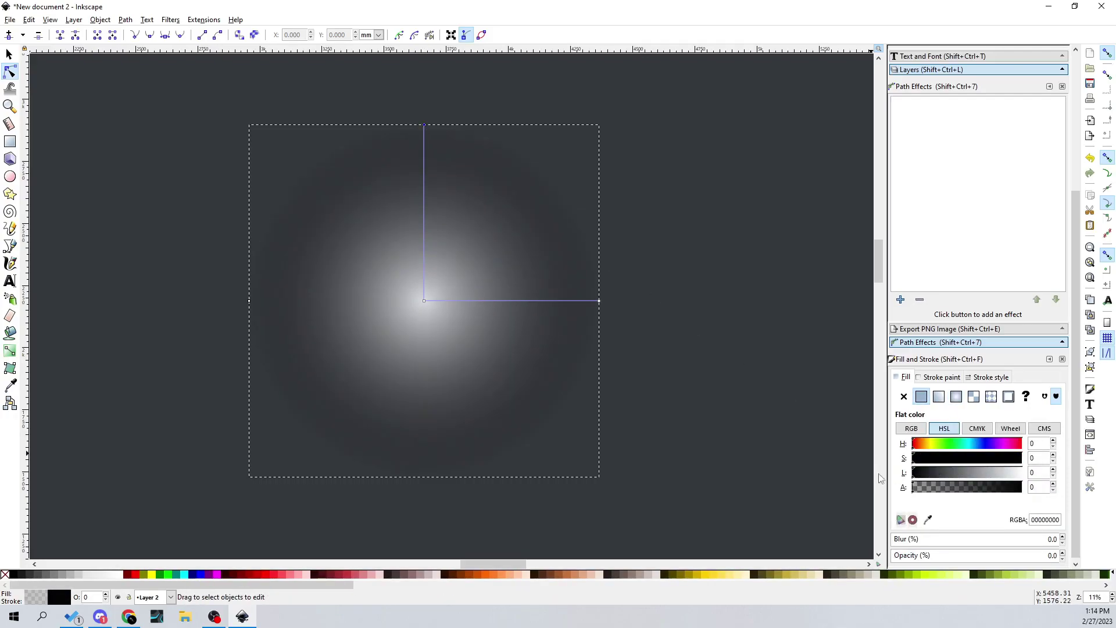
mouse_move(989, 474)
left_mouse_down()
mouse_move(945, 473)
mouse_move(980, 473)
left_mouse_up()
left_click(981, 444)
left_click_drag(1010, 458, 951, 472)
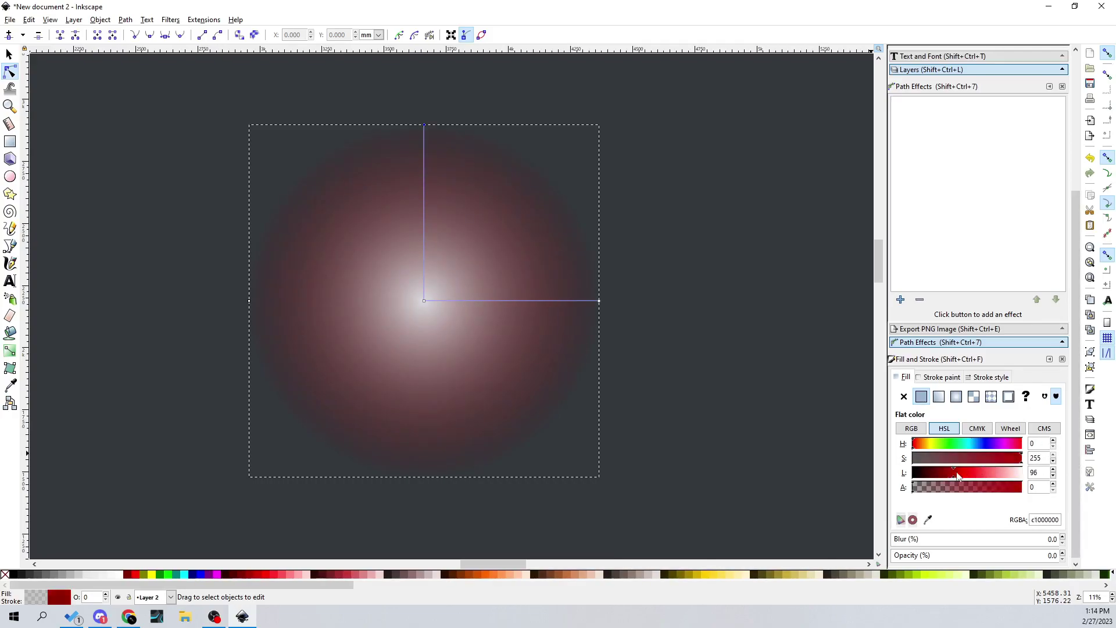
Set the gradient's centre stop to the fully opaque near-white colour f6f5fbff.
left_click(424, 301)
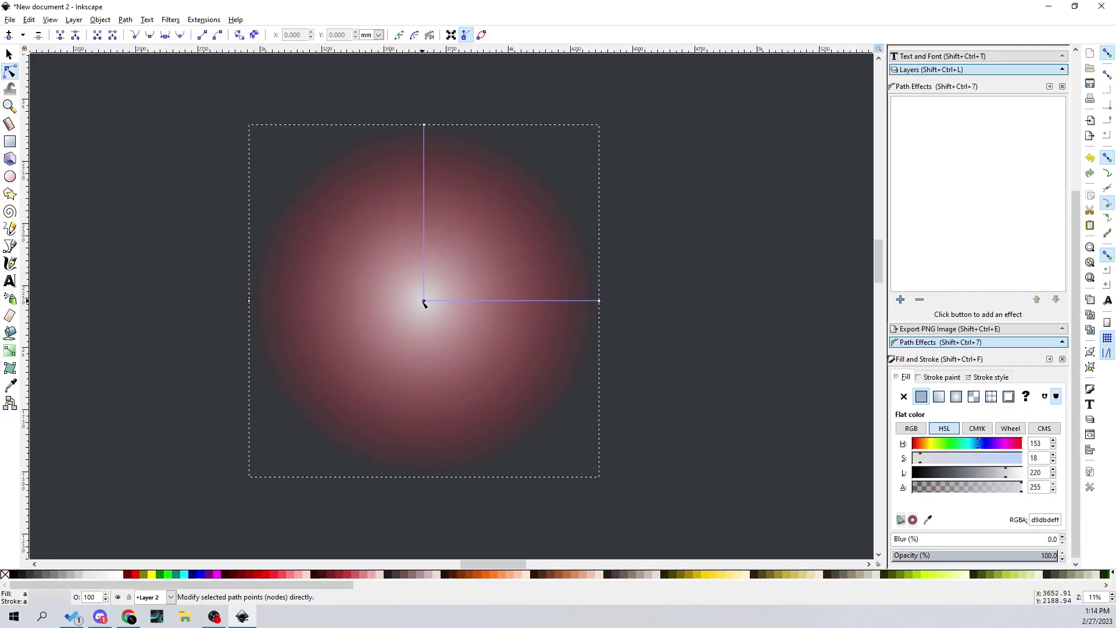
left_click_drag(1009, 476, 1022, 475)
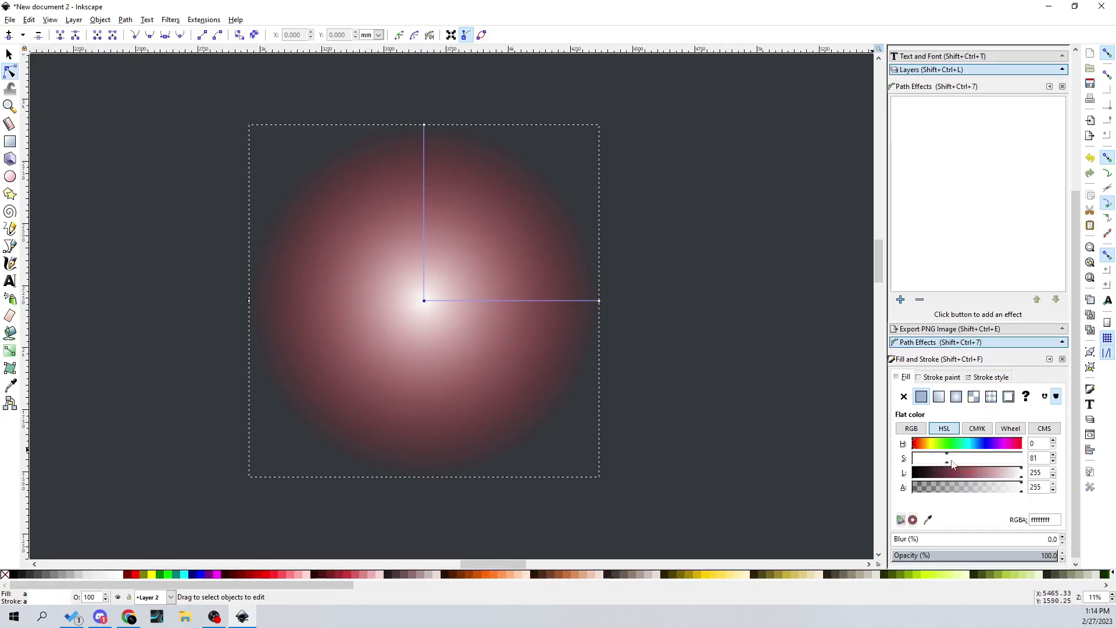
left_click(957, 488)
left_click_drag(957, 488, 1044, 490)
left_click_drag(973, 446, 1078, 477)
left_click(975, 460)
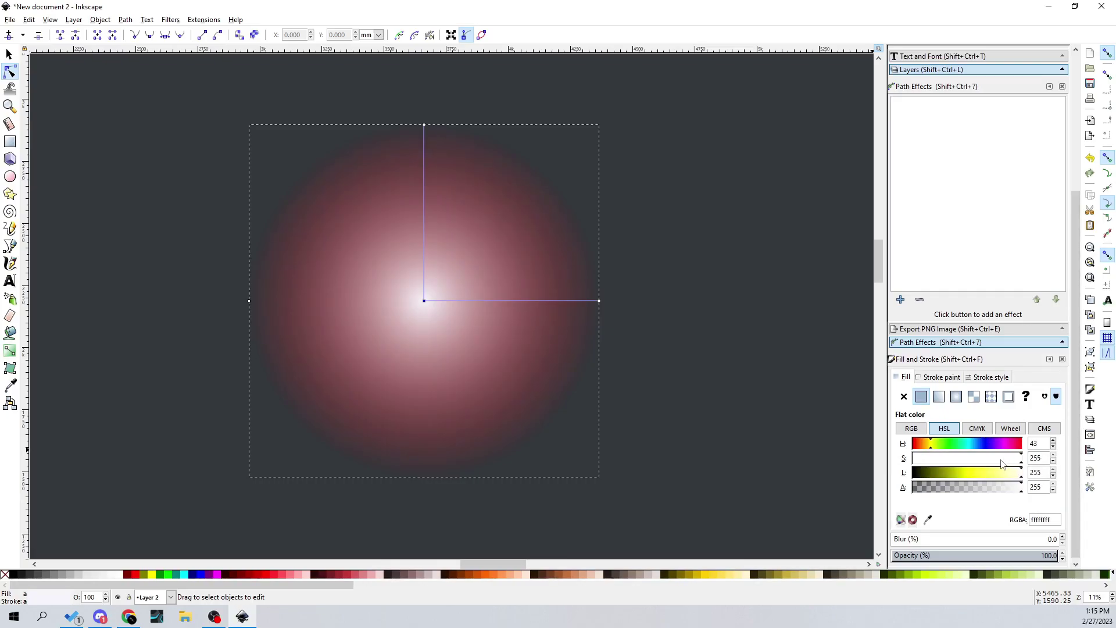
Set the gradient's outer stop to fully transparent white, ffffff00.
left_click(424, 125)
left_click_drag(994, 474, 1027, 475)
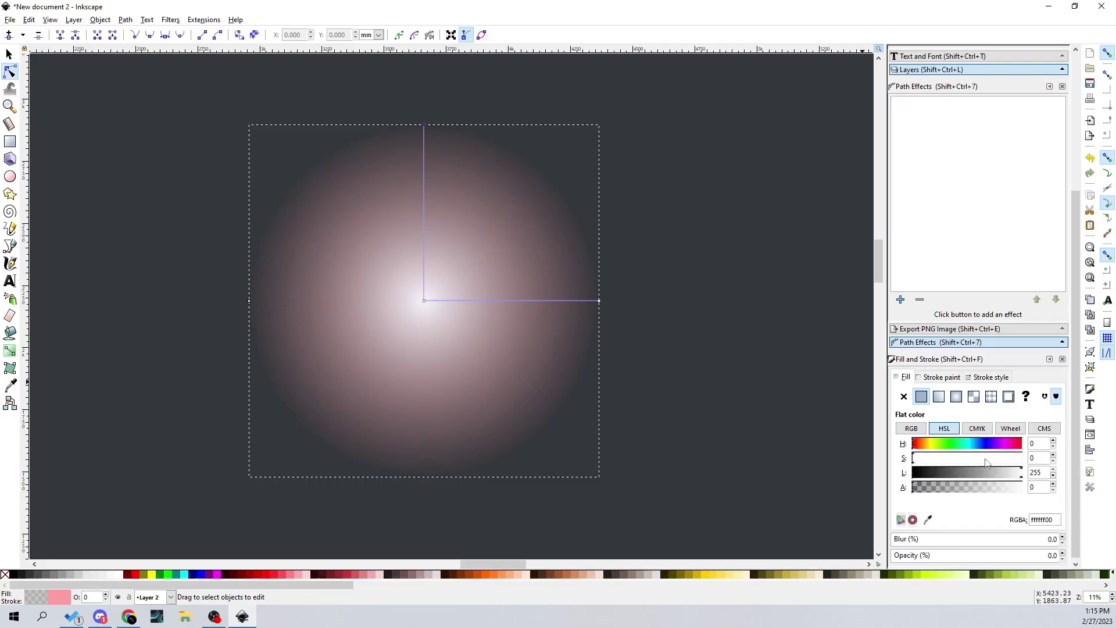
left_click_drag(915, 459, 892, 491)
left_click_drag(1001, 490, 721, 496)
left_click_drag(919, 491, 815, 490)
left_click(720, 163)
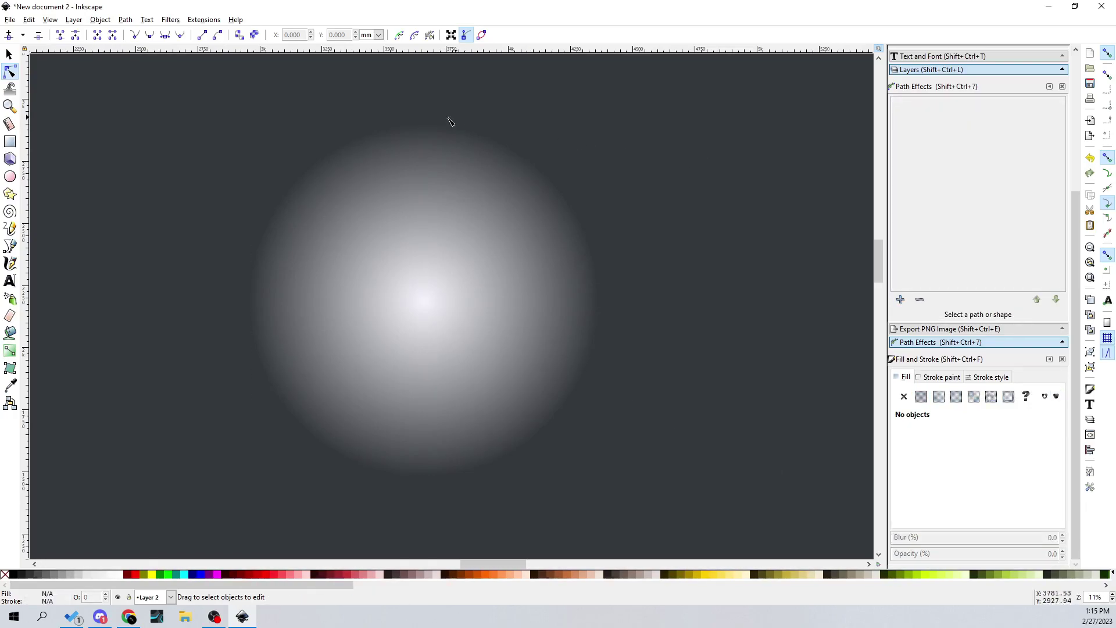
Try shortening the gradient's horizontal radius and undo the change.
left_click(318, 342)
left_click(424, 301)
left_click_drag(599, 301, 577, 306)
key("ctrl+z")
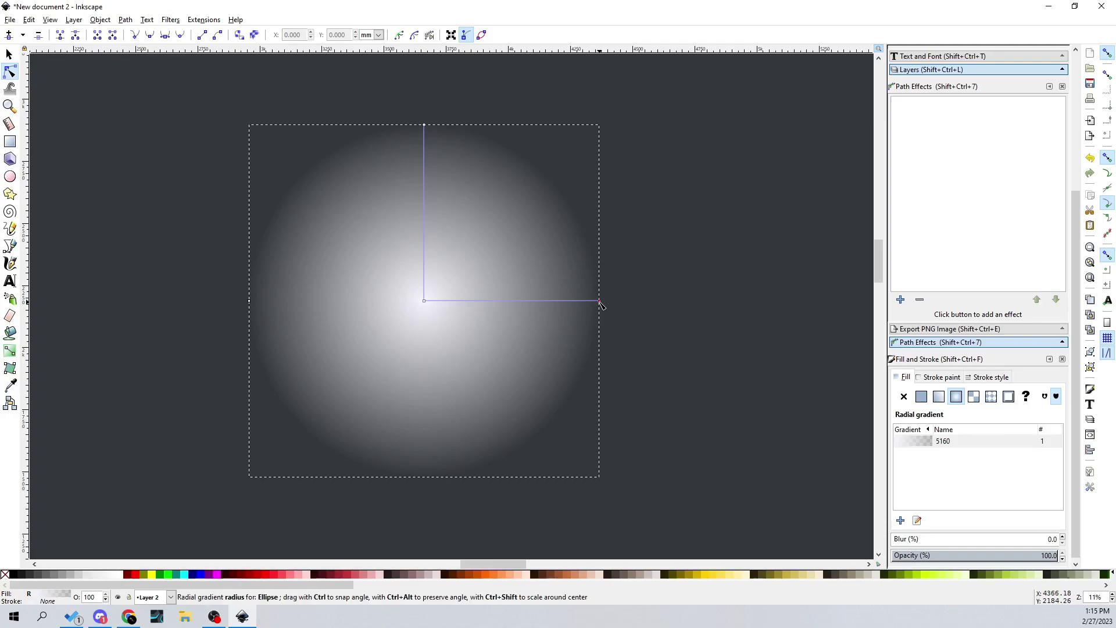
Lower the opacity of the gradient's centre stop to 71.3%, leaving the outer stop fully transparent.
left_click(599, 301)
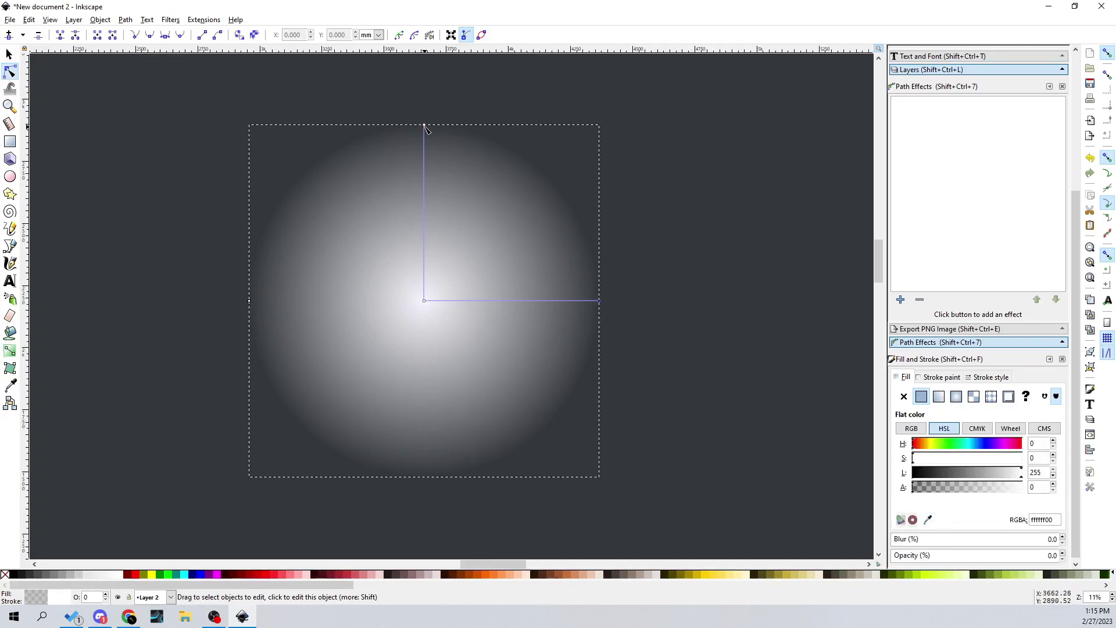
left_click_drag(928, 558, 881, 552)
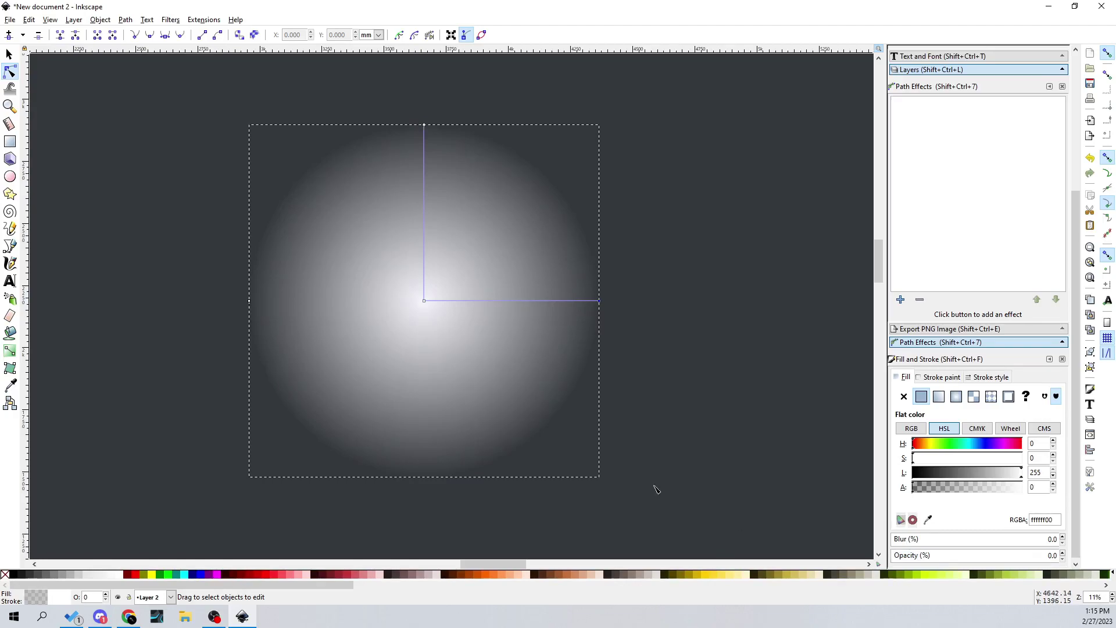
left_click(425, 301)
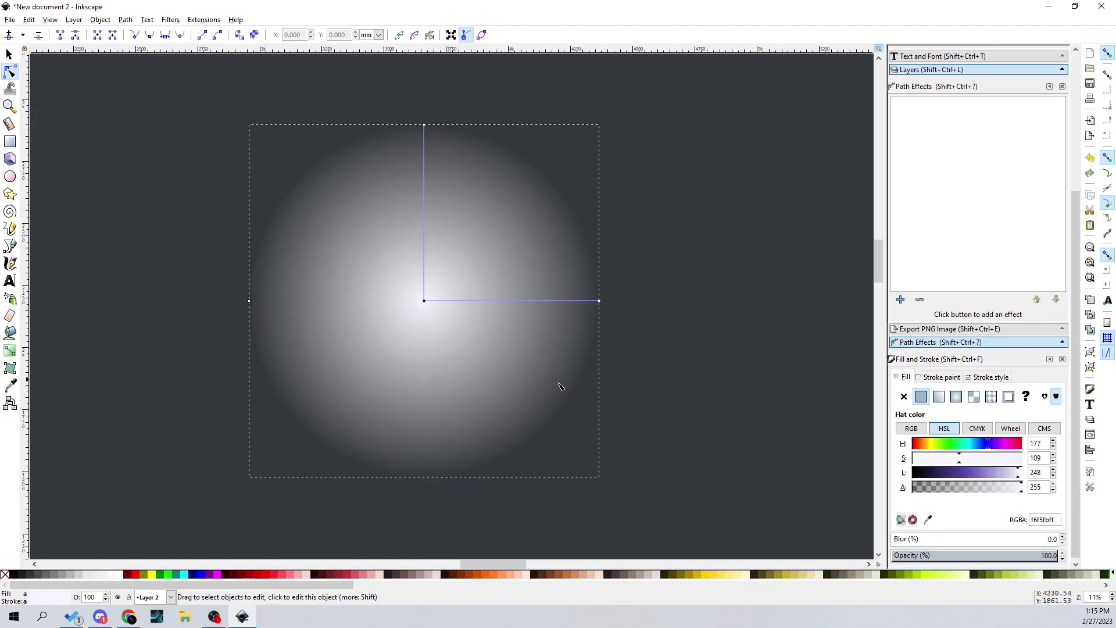
mouse_move(995, 557)
left_mouse_down()
mouse_move(957, 557)
mouse_move(1007, 561)
left_mouse_up()
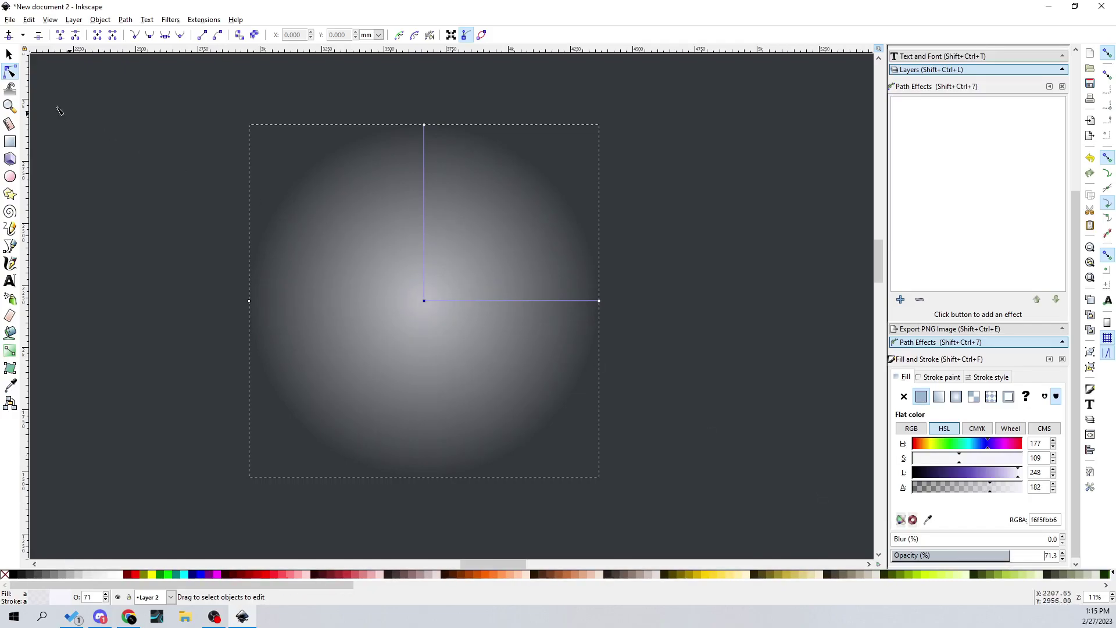
Draw a second ellipse about 1720 by 1416 mm beside the glowing circle.
left_click(9, 54)
left_click(613, 302)
scroll(615, 303, "down", 6)
scroll(625, 297, "up", 3)
left_click(10, 176)
scroll(546, 248, "right", 2)
left_click_drag(501, 227, 652, 351)
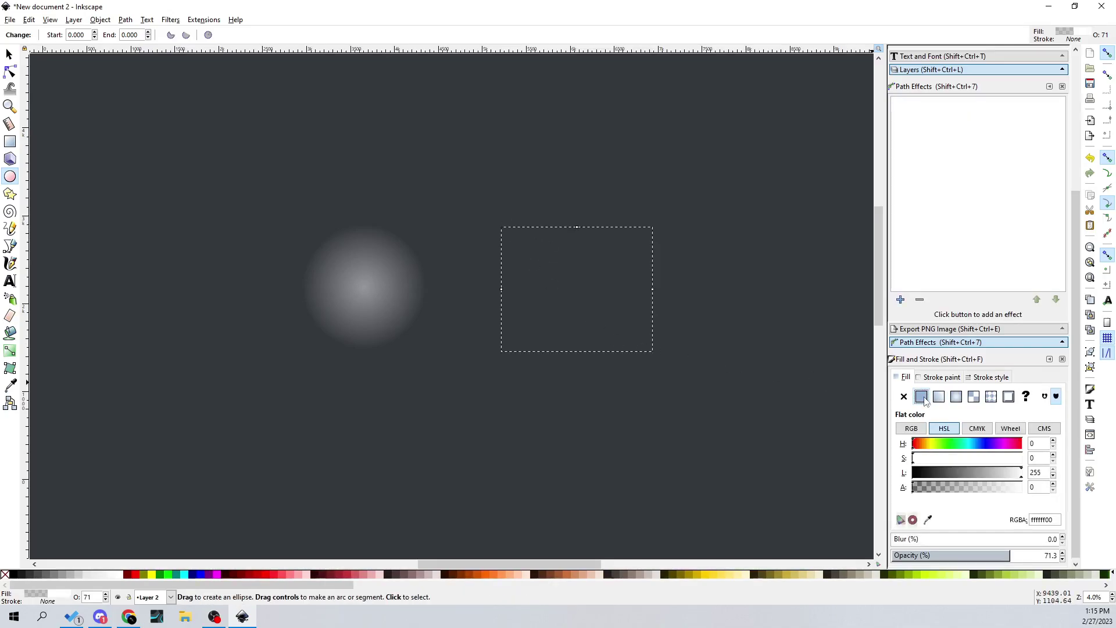
Raise the second ellipse's opacity to 100% and delete the ellipse.
left_click_drag(947, 558, 1064, 556)
left_click(929, 378)
left_click(905, 379)
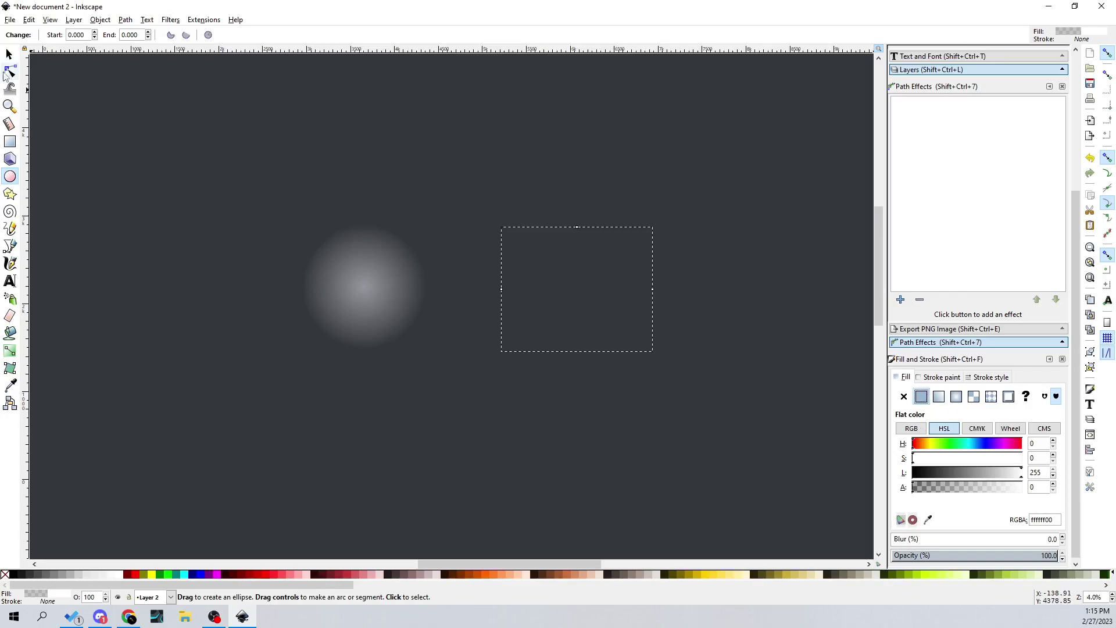
left_click(10, 55)
key("Delete")
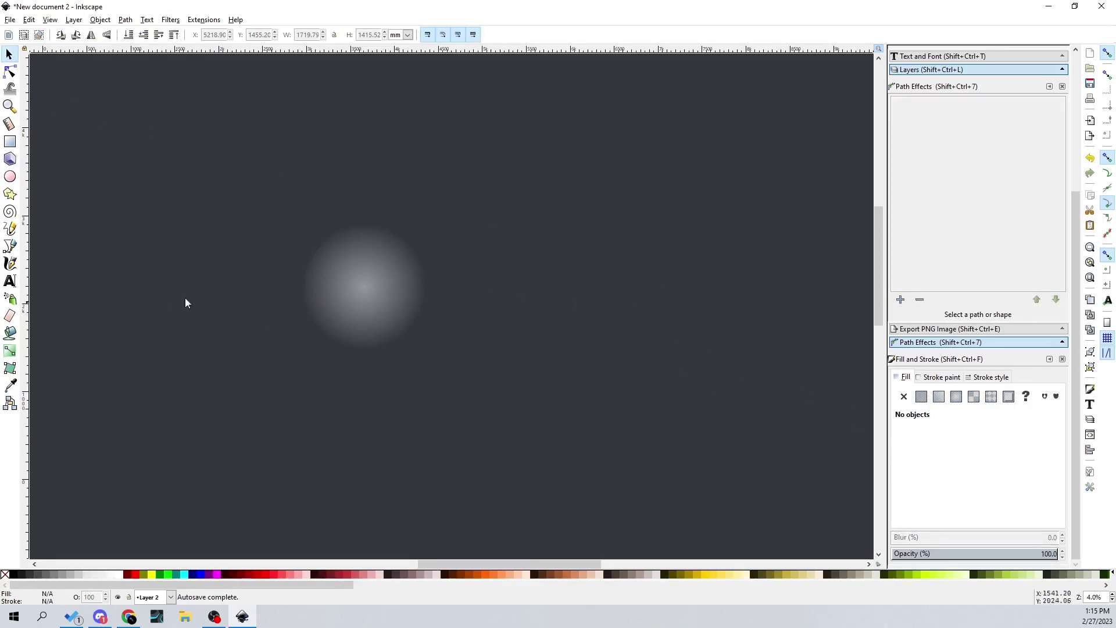
Duplicate the glowing circle and place the copy to its right.
left_click(357, 298)
right_click(363, 287)
left_click(416, 364)
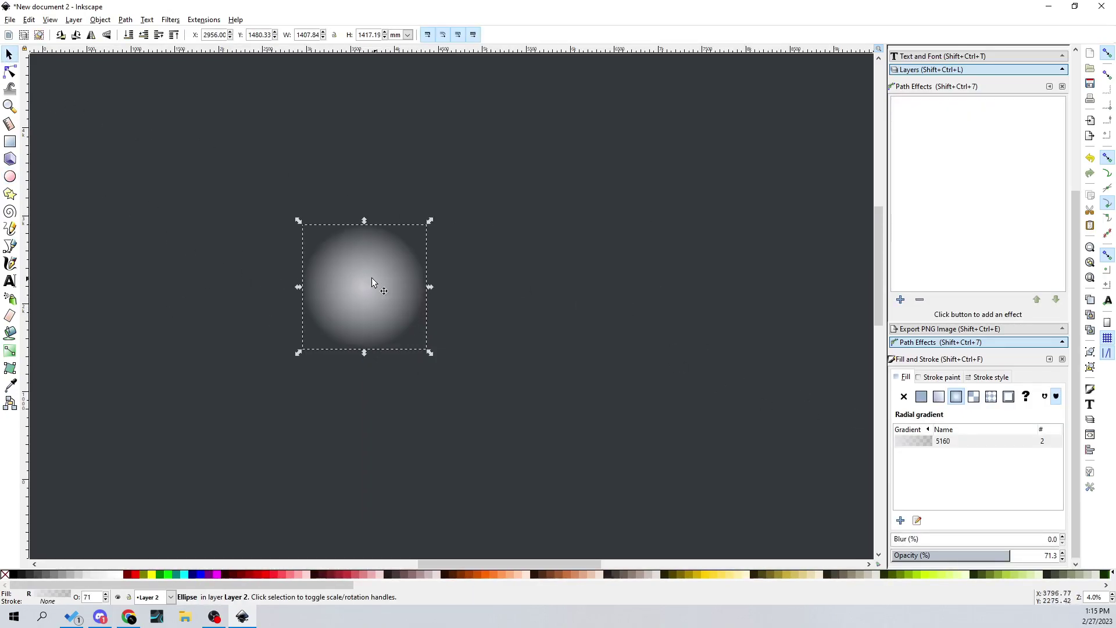
left_click_drag(377, 279, 596, 294)
Try a flat stroke on the copied circle and change its fill to a flat colour.
left_click(938, 377)
left_click(921, 396)
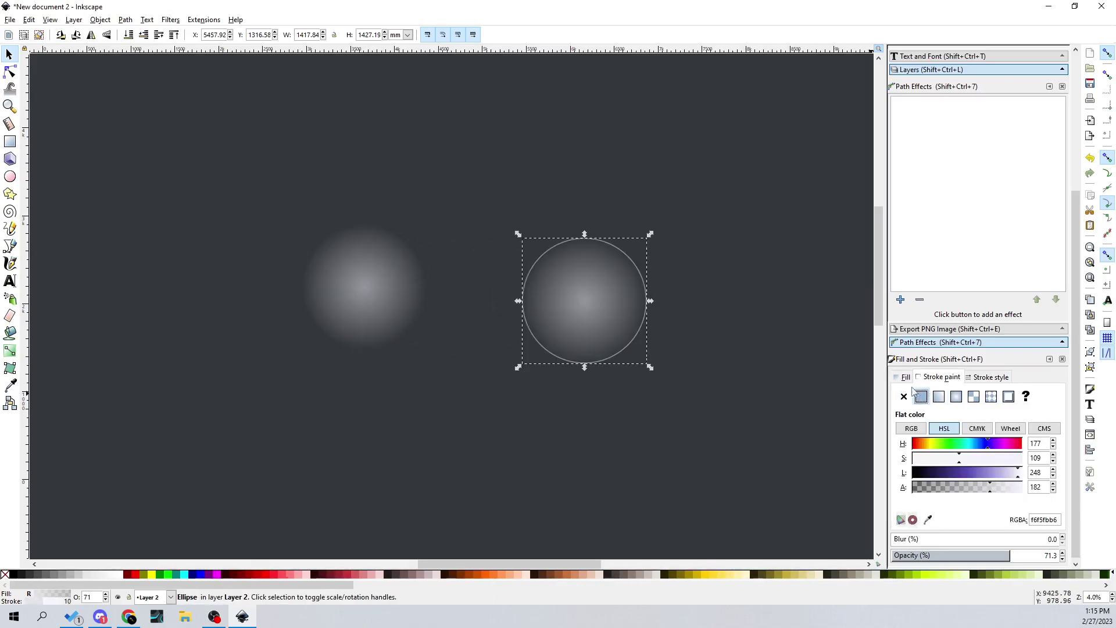
left_click(904, 376)
left_click(921, 396)
left_click(695, 298)
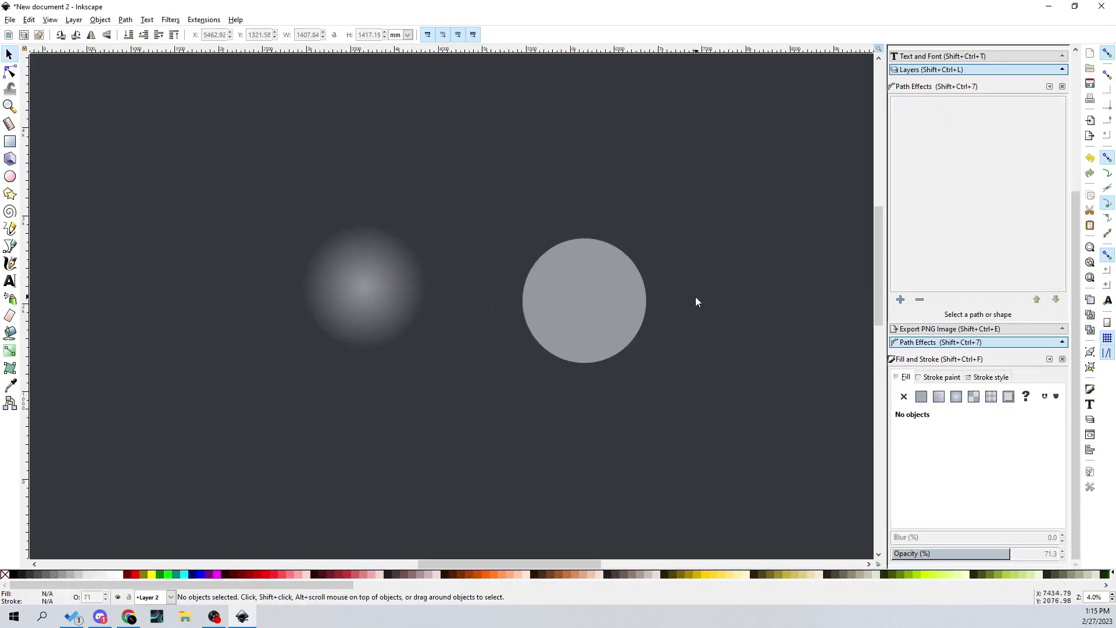
Delete the flat-coloured copy of the circle.
left_click_drag(592, 299, 553, 284)
left_click(403, 378)
left_click(566, 300)
key("Delete")
Duplicate the glowing circle, stretch the copy horizontally and place it beside the original.
left_click(431, 274)
right_click(431, 274)
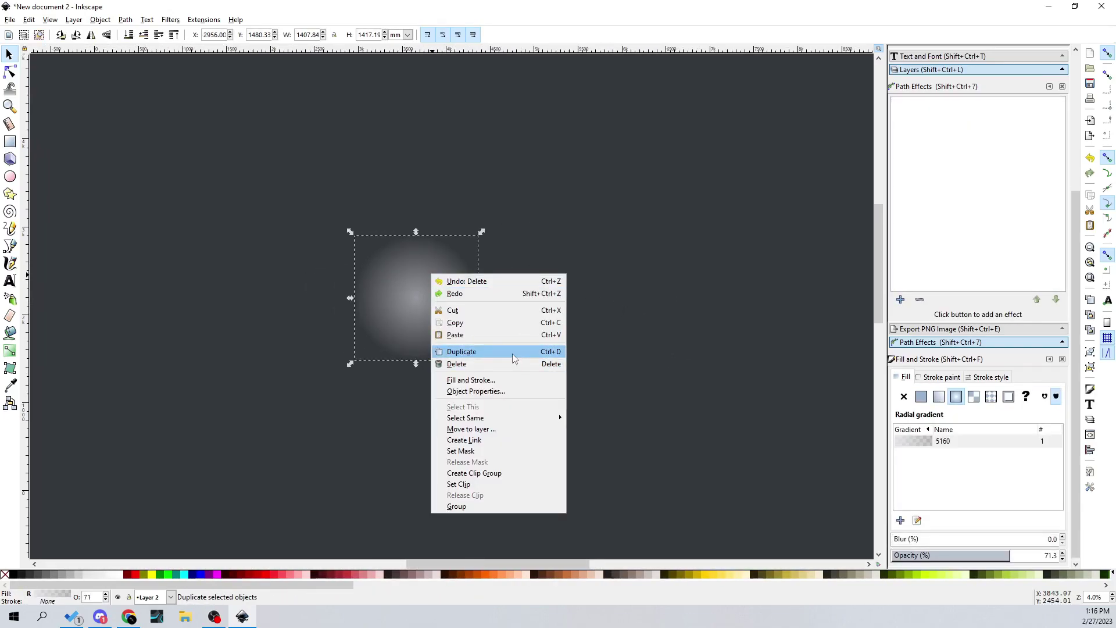
left_click(512, 354)
left_click_drag(425, 307, 365, 333)
left_click_drag(304, 315, 851, 312)
left_click_drag(437, 379, 755, 294)
Flatten the stretched copy into a thin horizontal streak about 9332 by 253 mm and delete it.
scroll(637, 331, "down", 2)
left_click(671, 361)
left_click_drag(680, 364, 609, 352)
scroll(594, 360, "down", 2)
scroll(595, 361, "up", 2)
left_click(602, 285)
left_click(610, 353)
left_click(587, 283)
left_click_drag(590, 285, 591, 290)
left_click(601, 413)
mouse_move(601, 413)
left_mouse_down()
mouse_move(641, 422)
mouse_move(597, 408)
left_mouse_up()
left_click(552, 283)
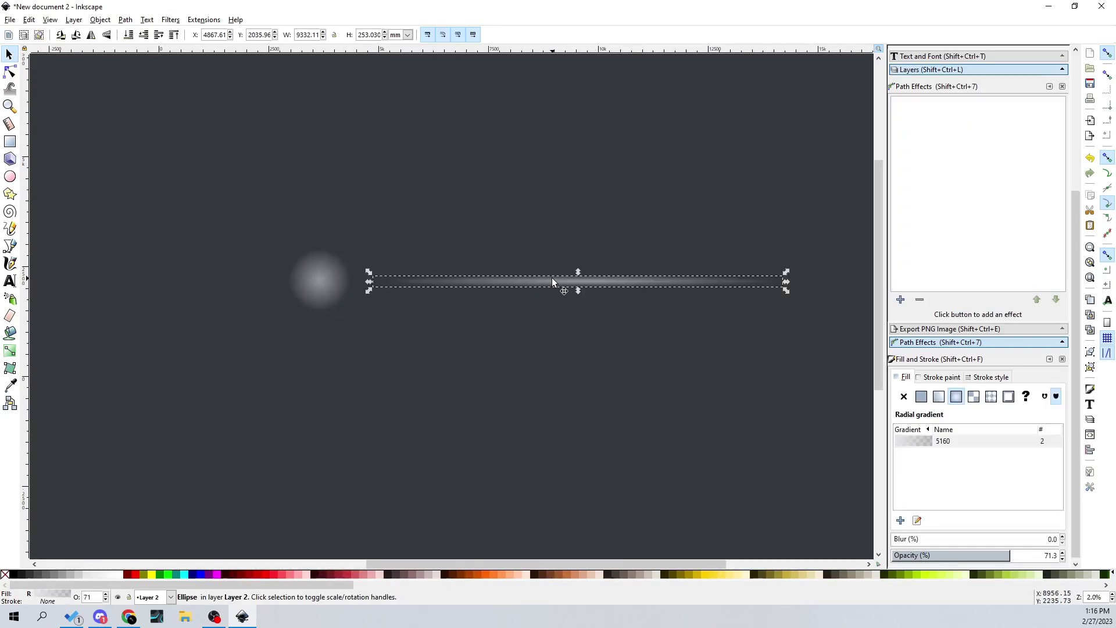
key("Delete")
Duplicate the glowing circle to get a separate copy for a light streak.
left_click_drag(322, 290, 446, 297)
scroll(447, 296, "up", 4)
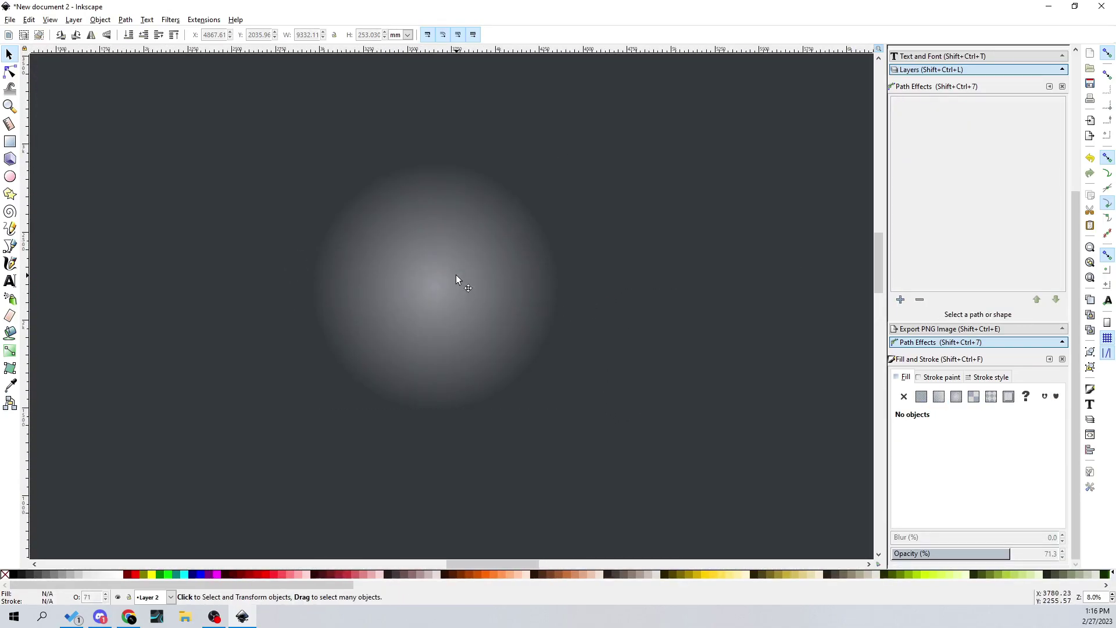
left_click(455, 274)
right_click(455, 280)
left_click(482, 352)
left_click_drag(566, 336, 425, 333)
Reshape the copied circle into a thin vertical streak about 138 by 2244 mm and duplicate the streak in place.
left_click_drag(437, 328, 508, 333)
right_click(475, 326)
left_click(479, 306)
left_click_drag(540, 298, 432, 291)
right_click(493, 295)
left_click(497, 295)
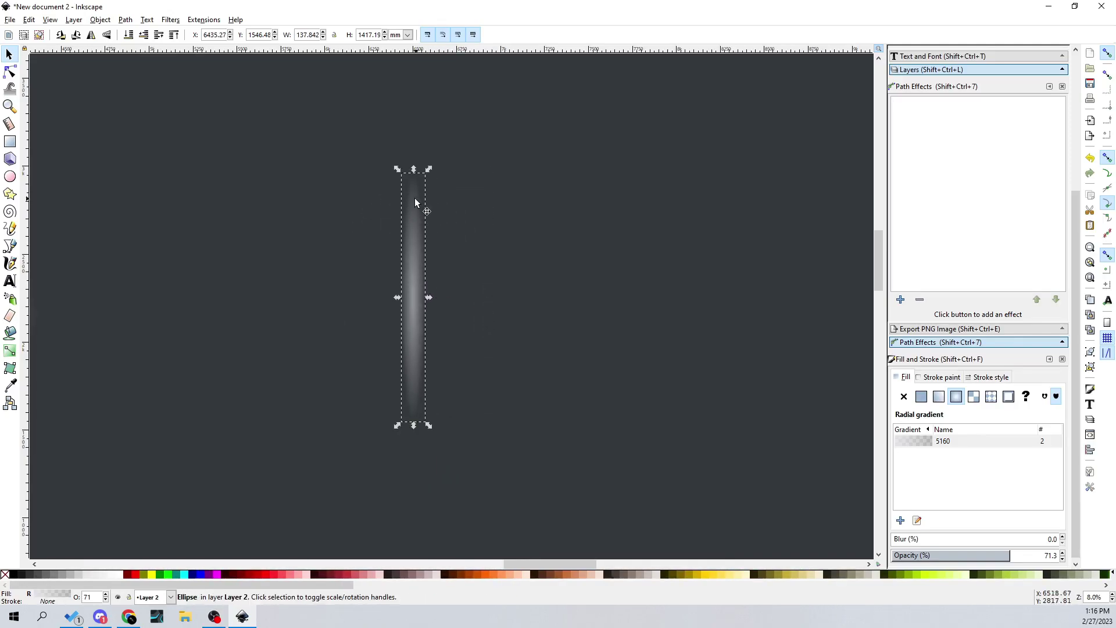
left_click_drag(413, 170, 422, 97)
right_click(407, 251)
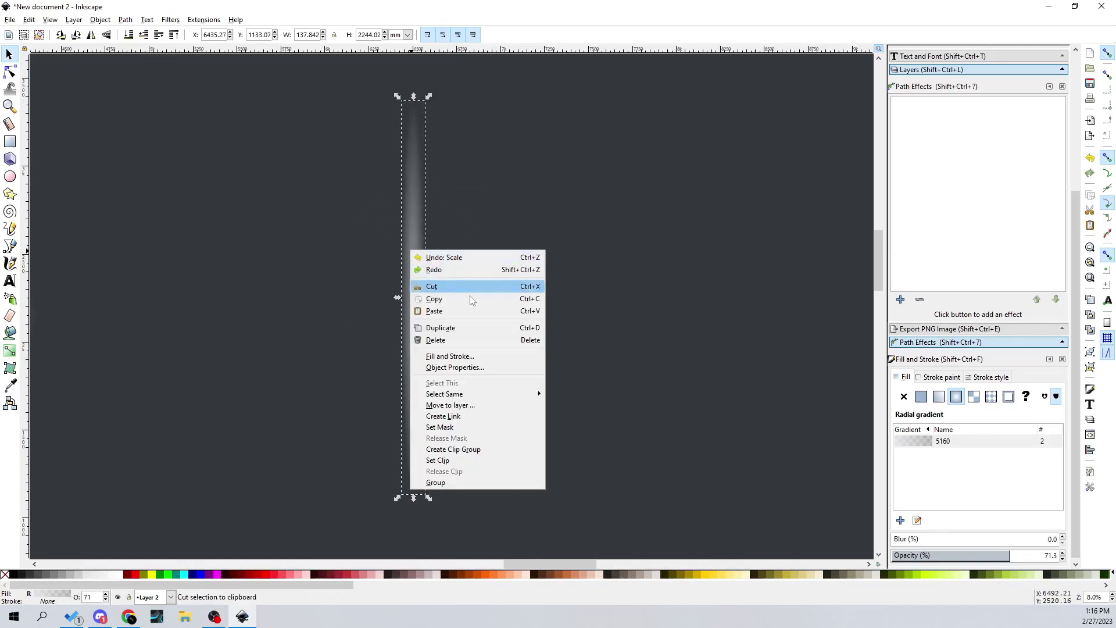
left_click(489, 327)
Try rotating the duplicated streak by 90 degrees to cross the original, and undo the rotation.
right_click(419, 276)
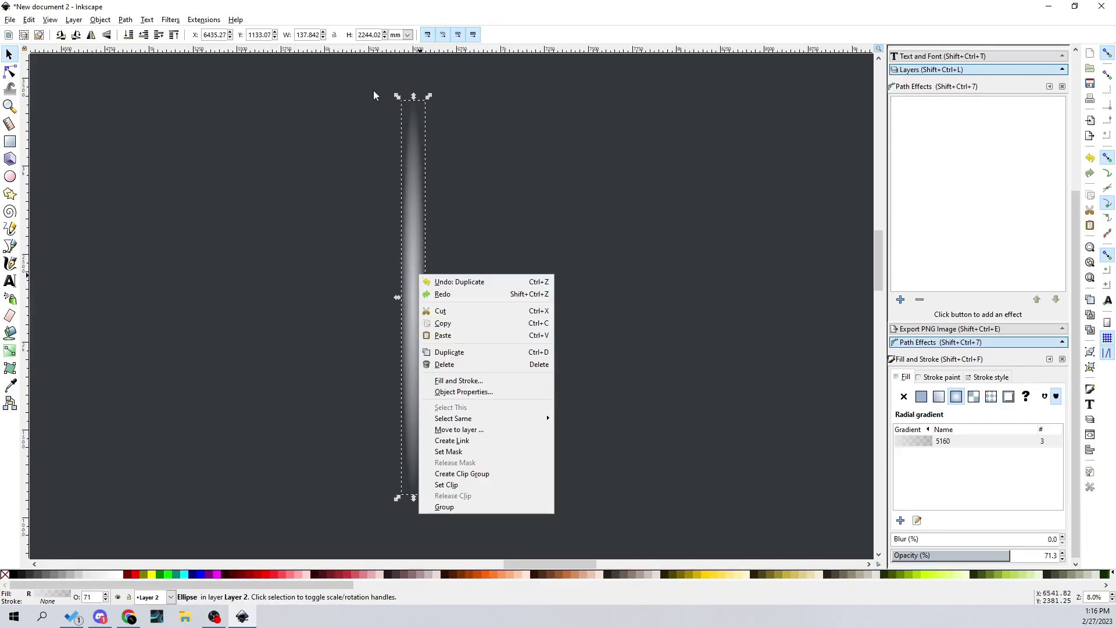
left_click(418, 125)
left_click(424, 112)
left_click_drag(429, 97, 425, 159)
key("ctrl+z")
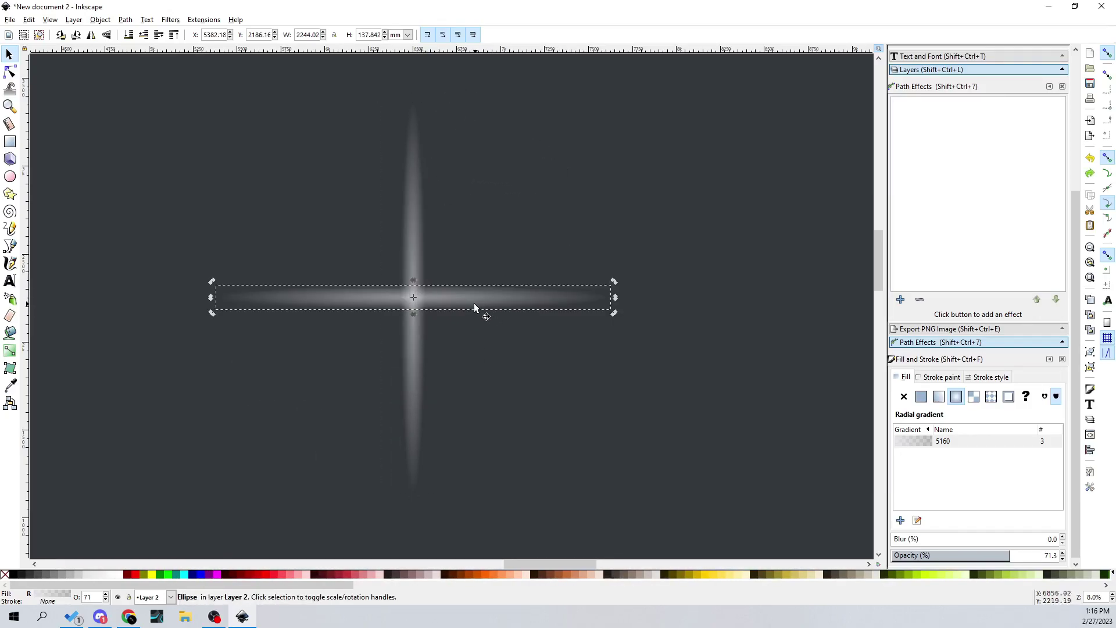
key("ctrl+z")
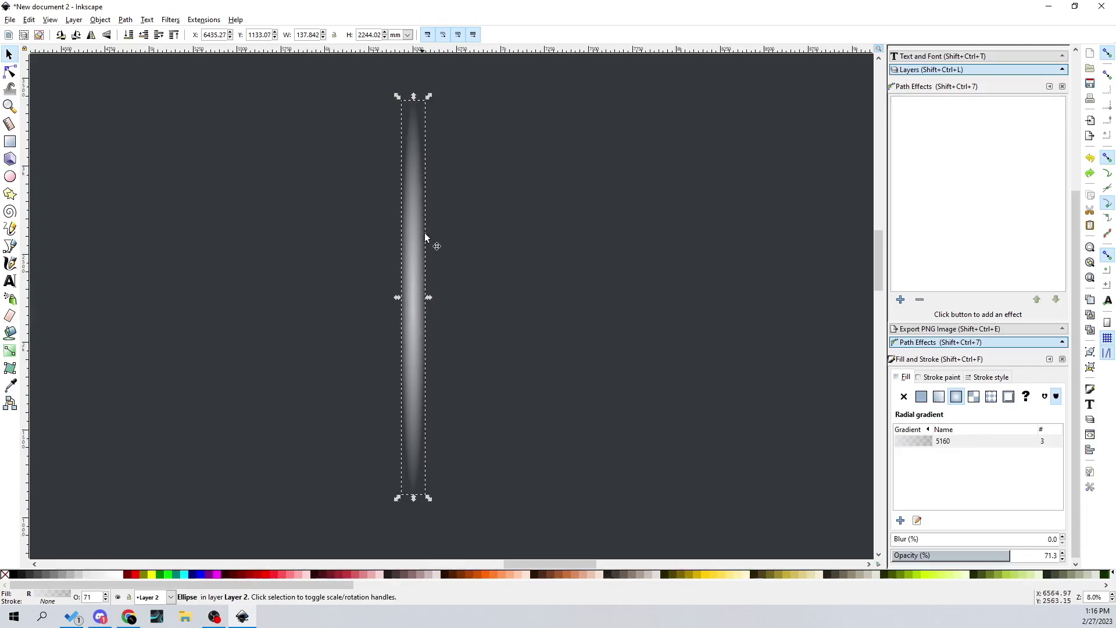
Try moving the duplicated streak downward and undo the move.
mouse_move(429, 96)
left_mouse_down()
mouse_move(466, 79)
mouse_move(504, 146)
mouse_move(573, 150)
mouse_move(427, 99)
left_mouse_up()
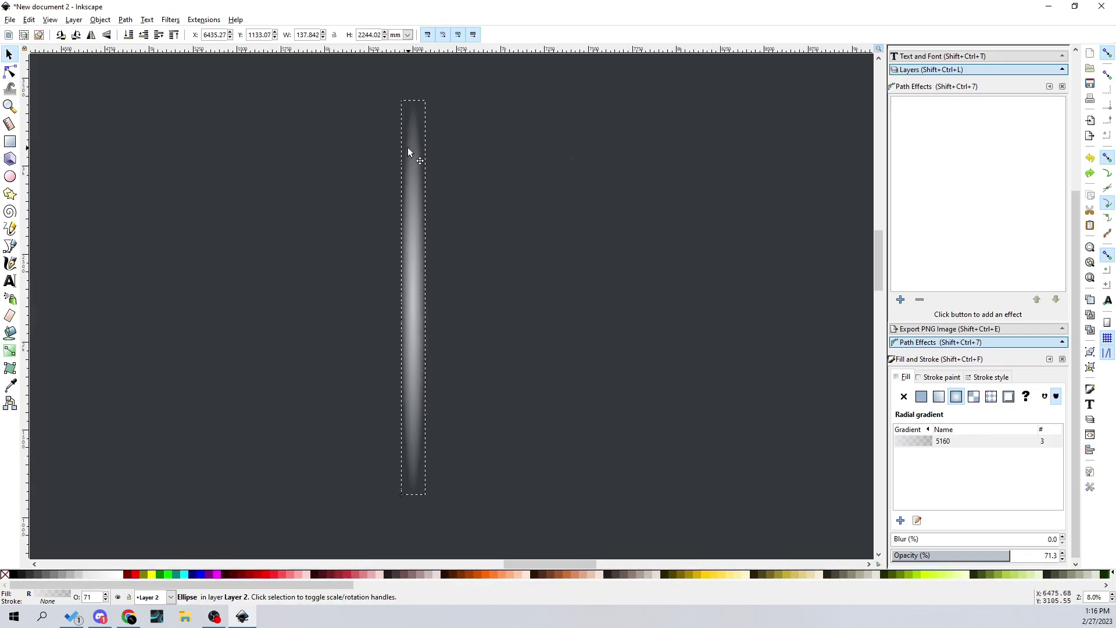
left_click_drag(414, 262, 416, 417)
key("ctrl+z")
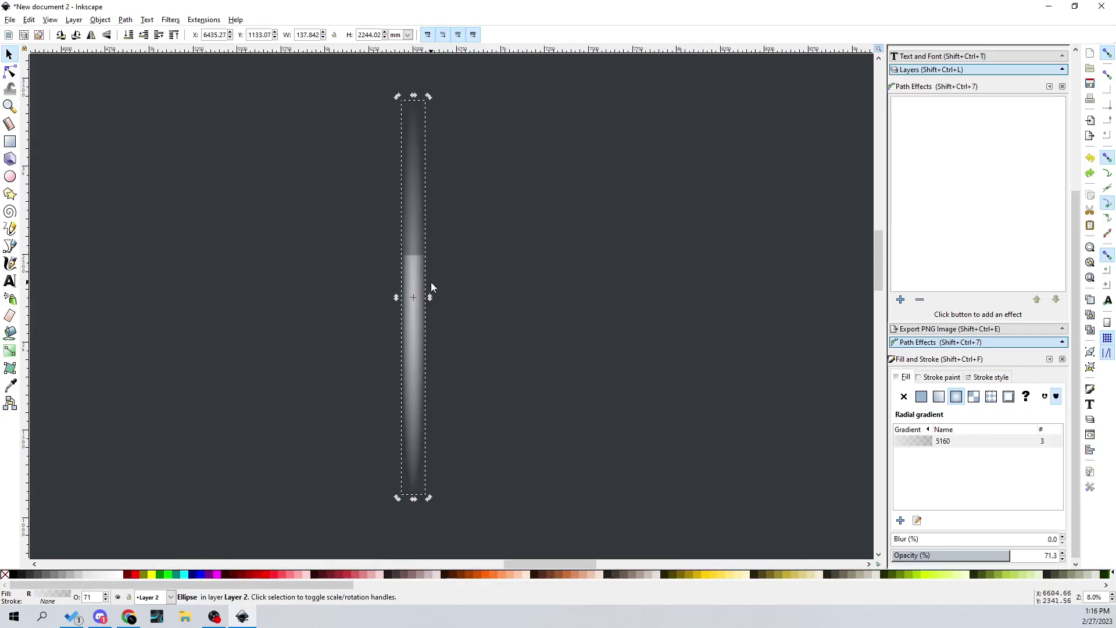
Move the duplicated streak clear of the original, to the right, at about X 7742 and Y 1090 mm.
key("e")
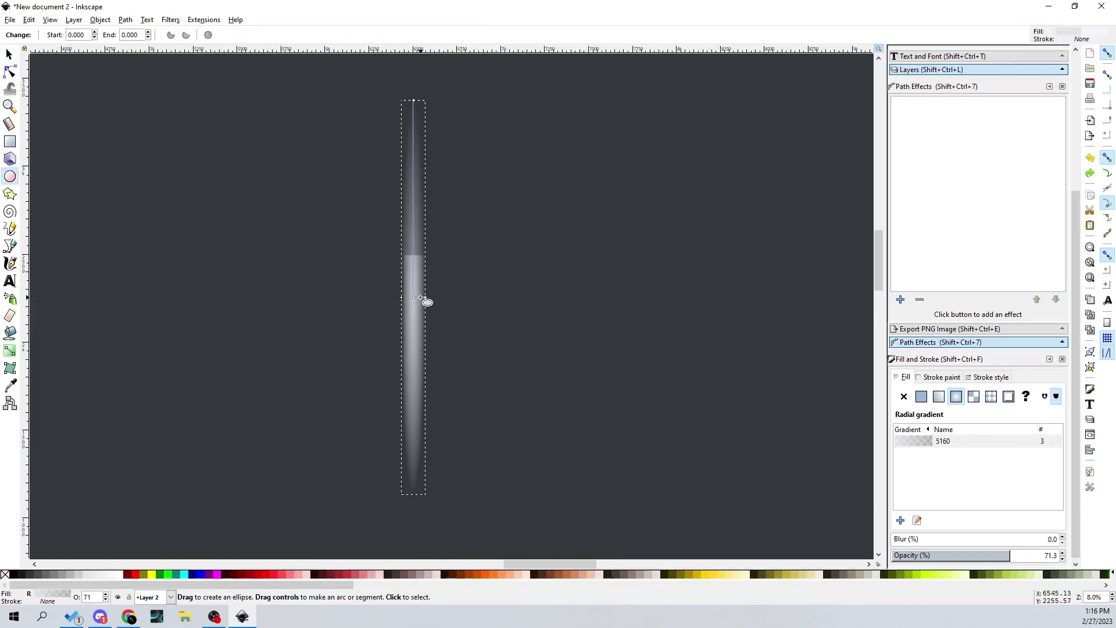
left_click(9, 54)
double_click(413, 309)
left_click(9, 55)
left_click_drag(420, 258, 650, 266)
left_click_drag(580, 258, 502, 266)
scroll(502, 266, "right", 1)
left_click(533, 263)
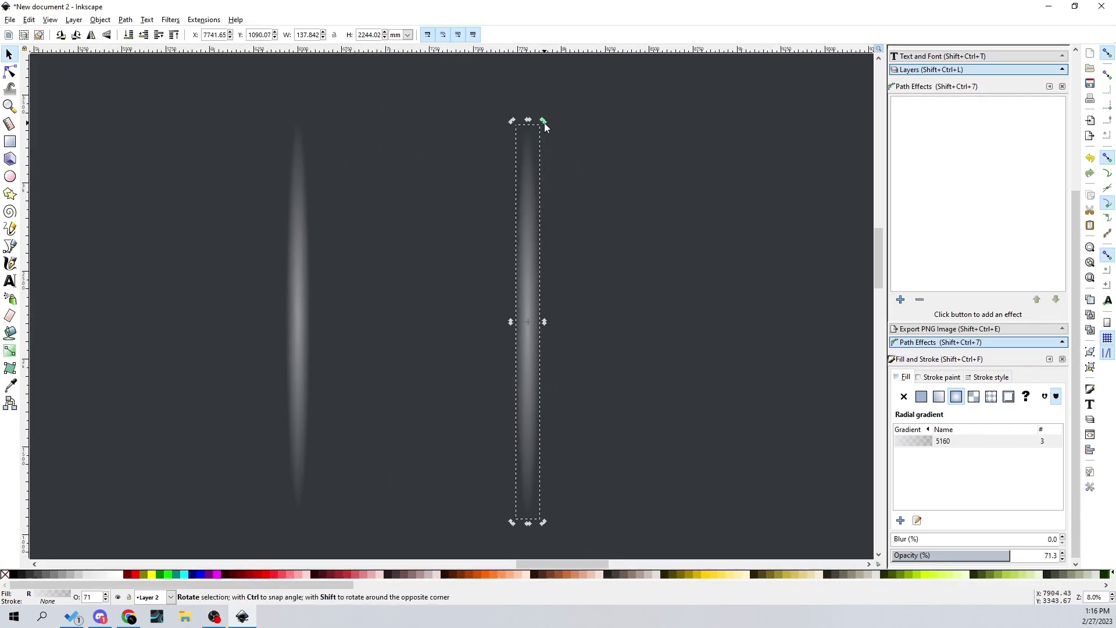
Try rotating the separated streak copy, then delete that copy.
left_click_drag(543, 121, 383, 255)
key("ctrl+z")
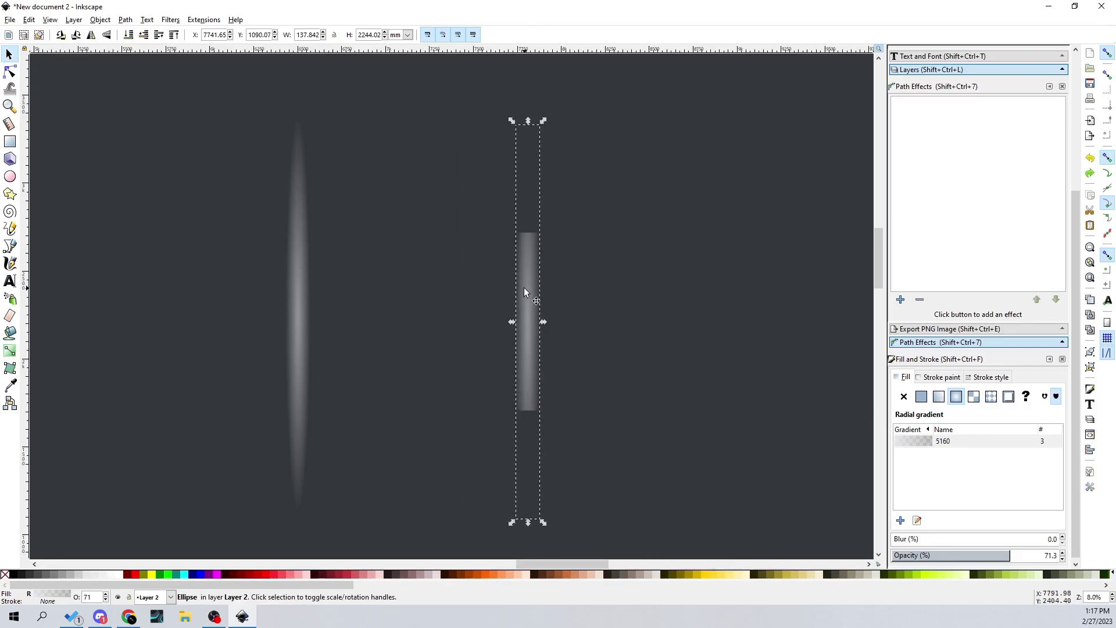
key("ctrl+z")
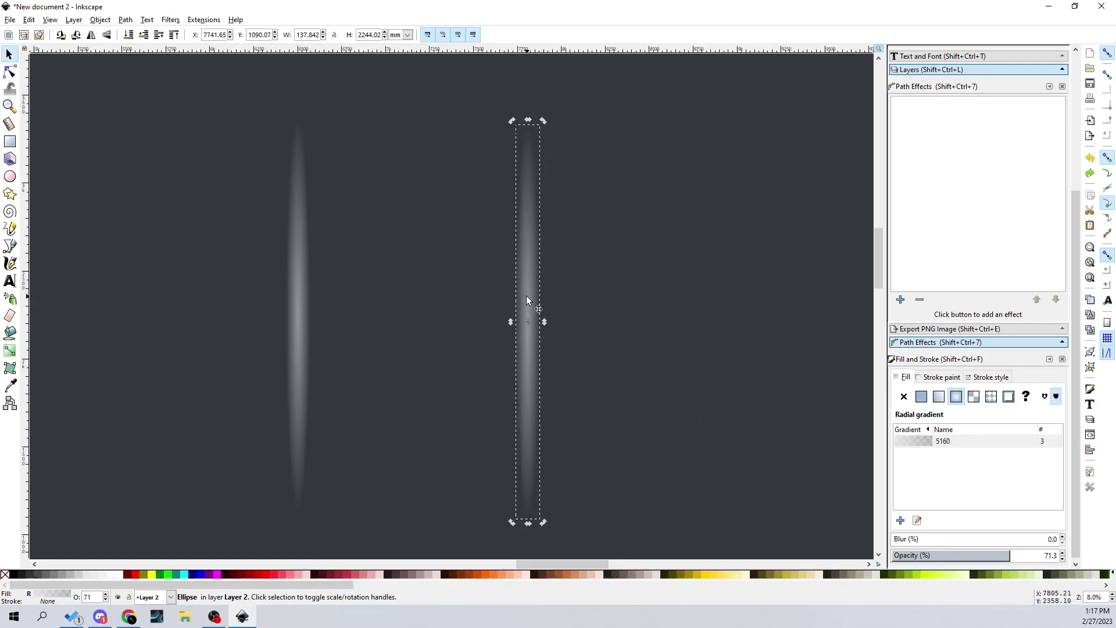
left_click_drag(544, 123, 706, 323)
key("Delete")
Duplicate the remaining vertical streak in place and rotate the copy by 90 degrees to form a cross.
right_click(308, 301)
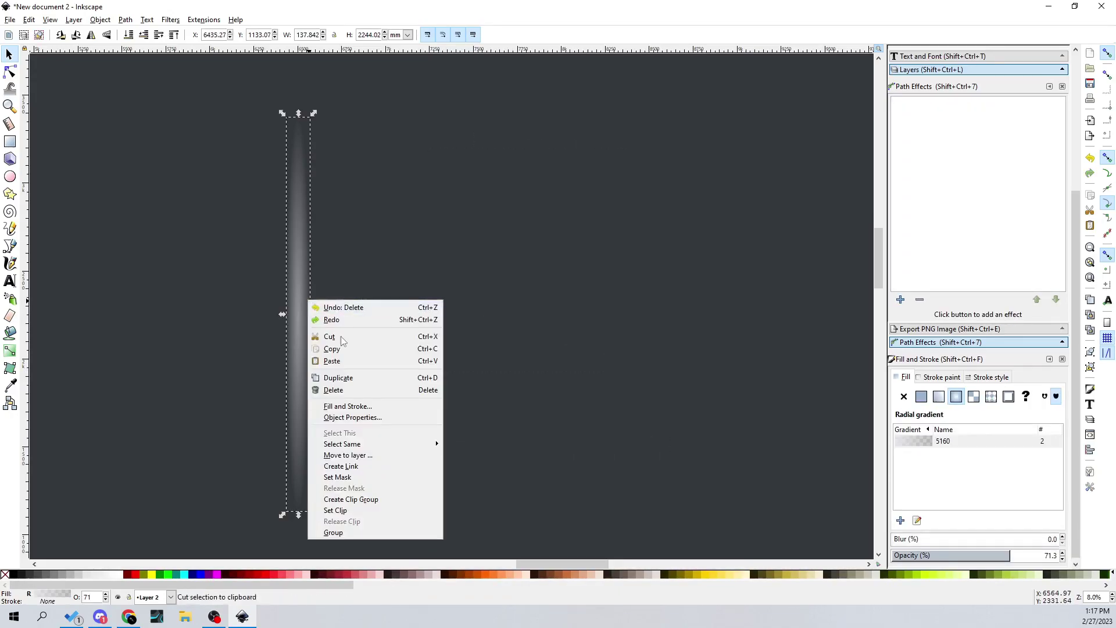
left_click(343, 378)
left_click(292, 212)
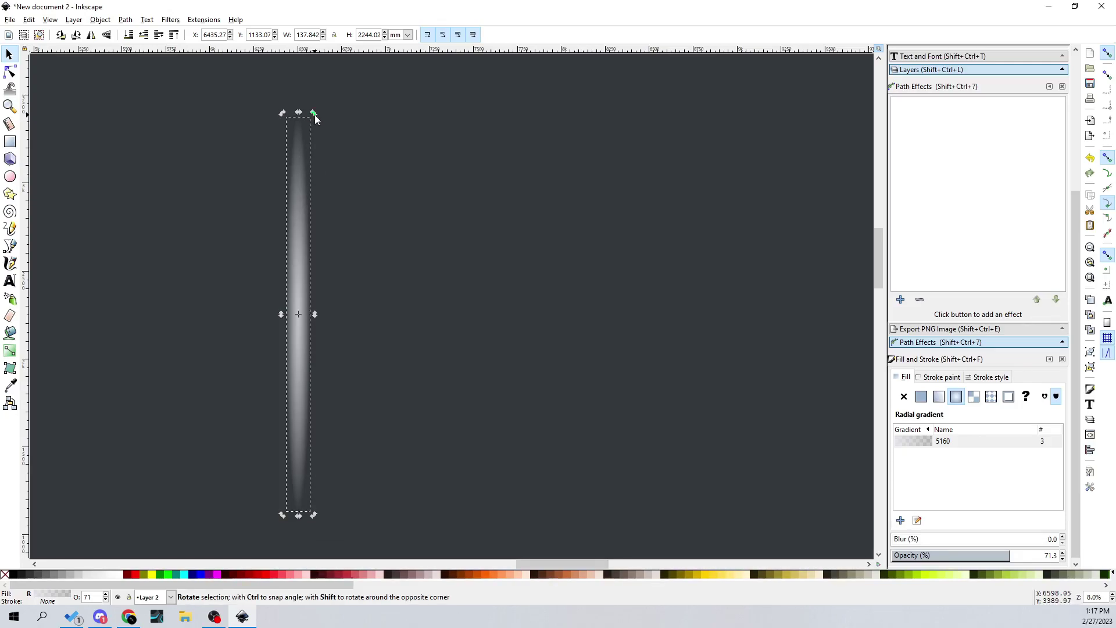
left_click_drag(315, 114, 327, 120)
left_click_drag(370, 192, 569, 336)
Select the crossed streaks together and shift them up and left, closer to the glowing circle.
scroll(567, 333, "left", 7)
left_click(692, 294)
scroll(543, 327, "down", 2)
scroll(539, 354, "up", 1)
left_click_drag(790, 457, 401, 155)
scroll(618, 321, "left", 2)
left_click_drag(595, 283, 574, 245)
left_click(763, 334)
scroll(540, 313, "down", 1)
scroll(540, 313, "up", 1)
Move the crossed streaks slightly right and down, to about X 5331 and Y 1431 mm.
left_click_drag(598, 370, 353, 120)
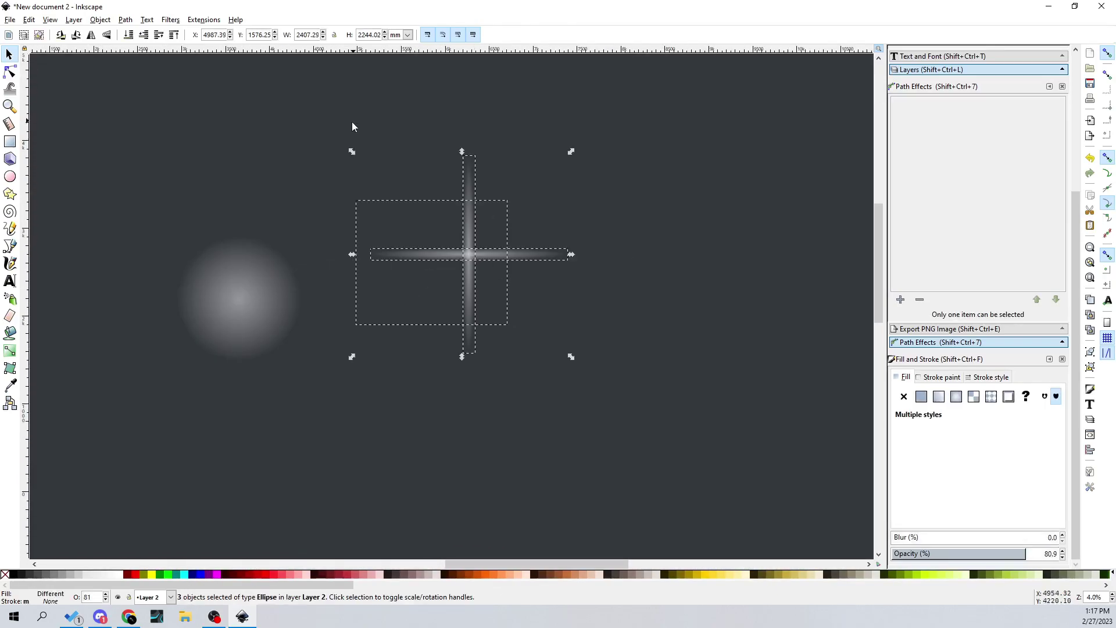
left_click_drag(482, 251, 515, 265)
left_click(655, 344)
scroll(656, 349, "left", 1)
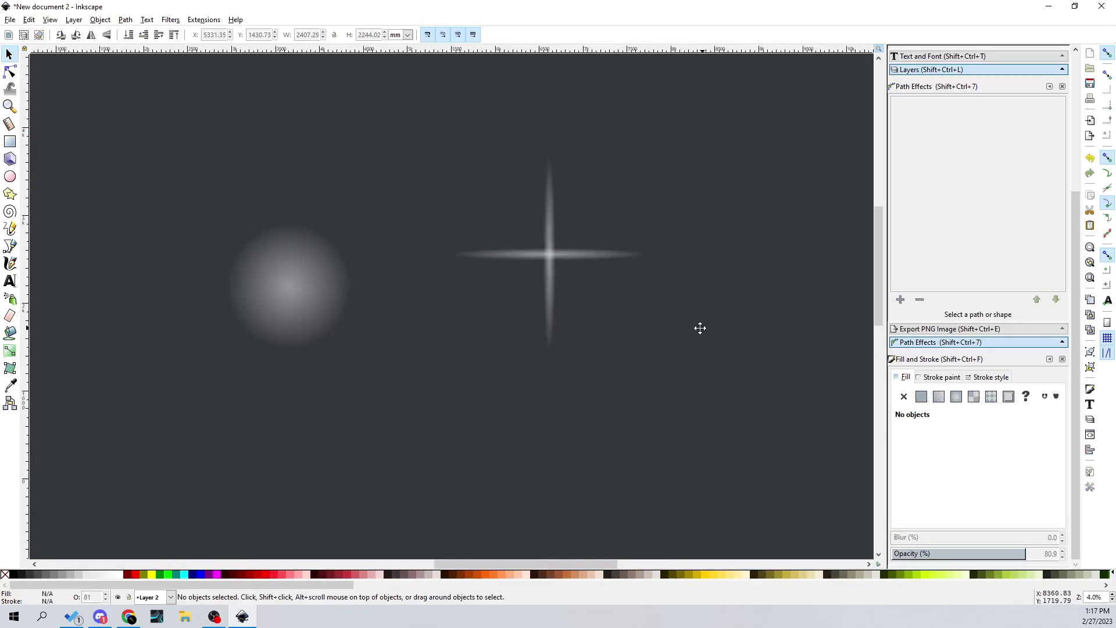
scroll(643, 317, "down", 3)
scroll(642, 312, "up", 1)
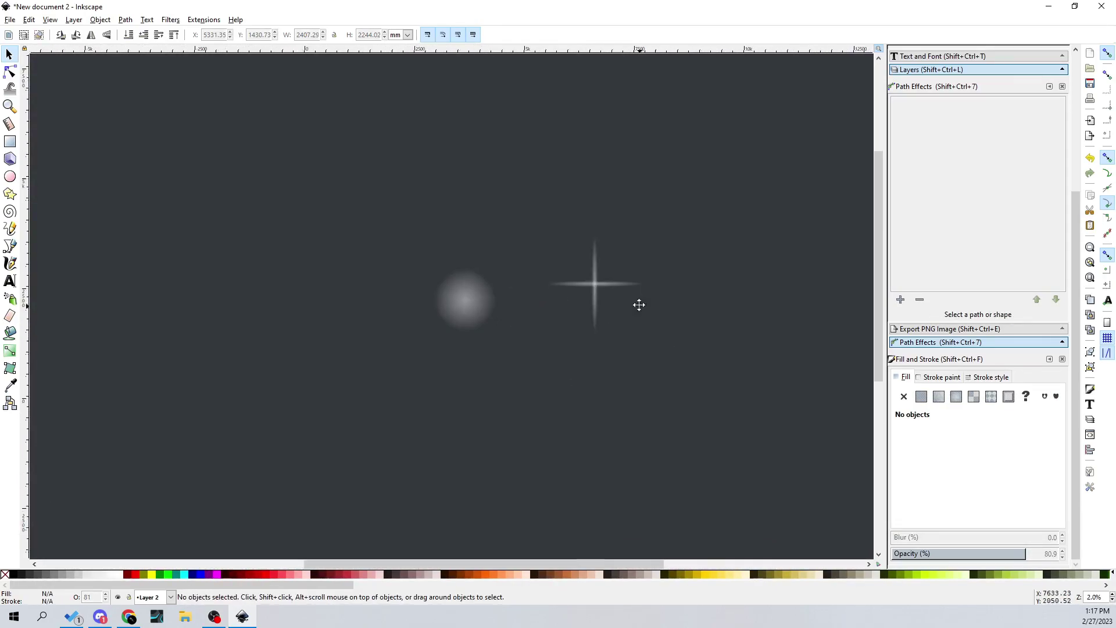
scroll(557, 279, "down", 1)
scroll(540, 255, "up", 1)
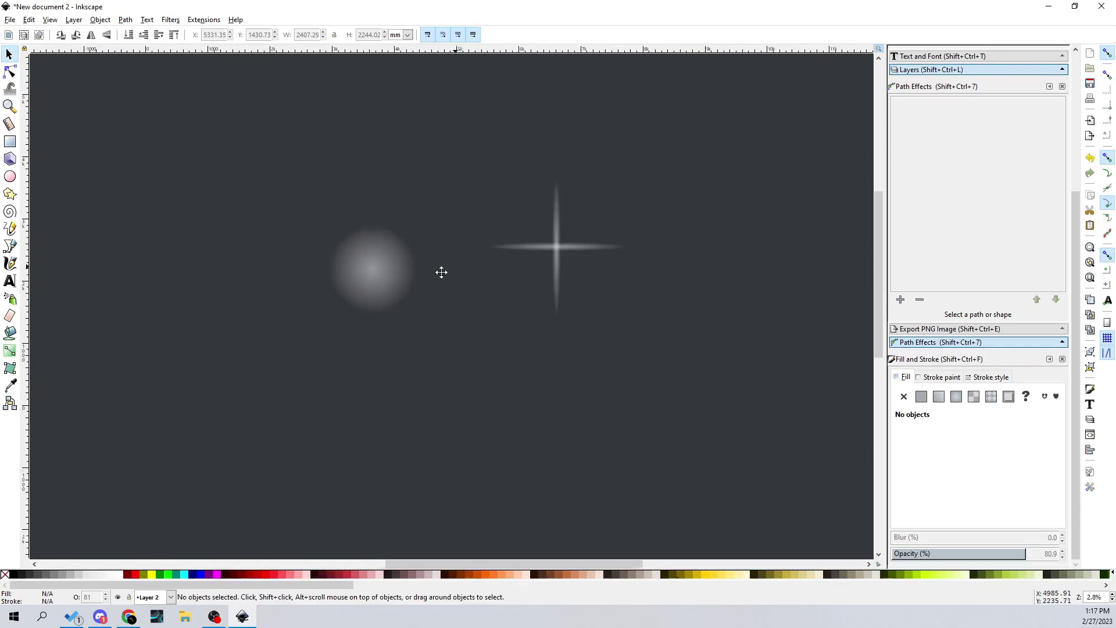
Draw thin vertical and horizontal flat-filled ellipses crossing left of the glowing circle, the horizontal one about 3470 by 84 mm.
key("e")
left_click_drag(138, 170, 144, 369)
left_click_drag(53, 256, 269, 260)
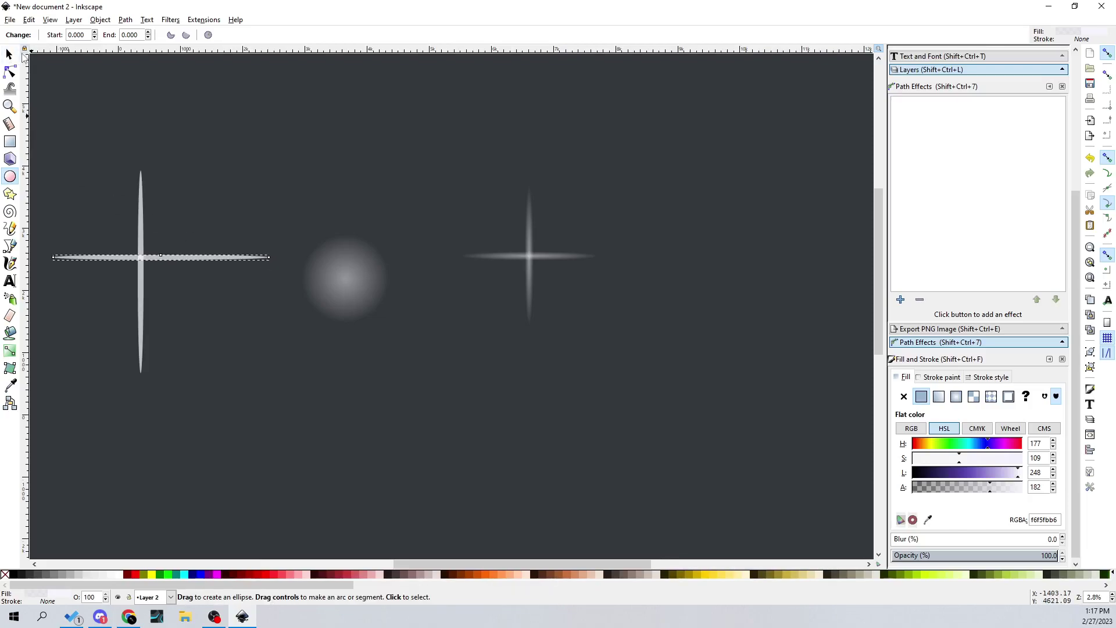
key("s")
left_click_drag(189, 254, 169, 266)
left_click(487, 340)
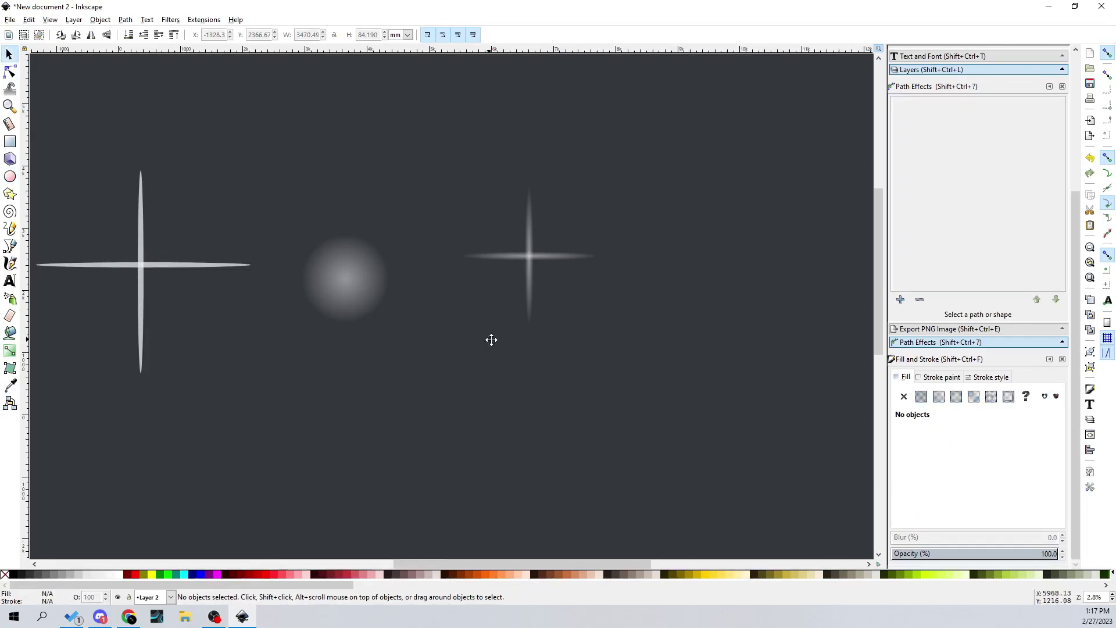
Delete the two flat-filled crossed ellipses left of the glowing circle.
left_click_drag(487, 339, 572, 357)
scroll(449, 336, "down", 2)
scroll(448, 336, "up", 1)
left_click_drag(373, 358, 421, 355)
left_click_drag(435, 389, 197, 168)
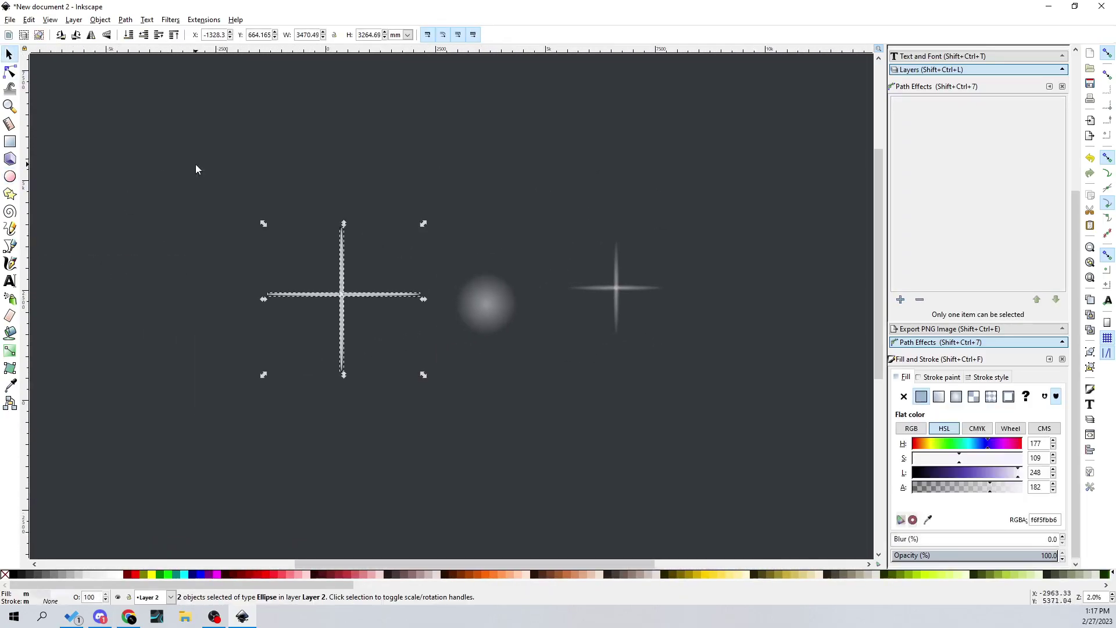
key("Delete")
left_click_drag(717, 331, 663, 340)
scroll(507, 302, "up", 2)
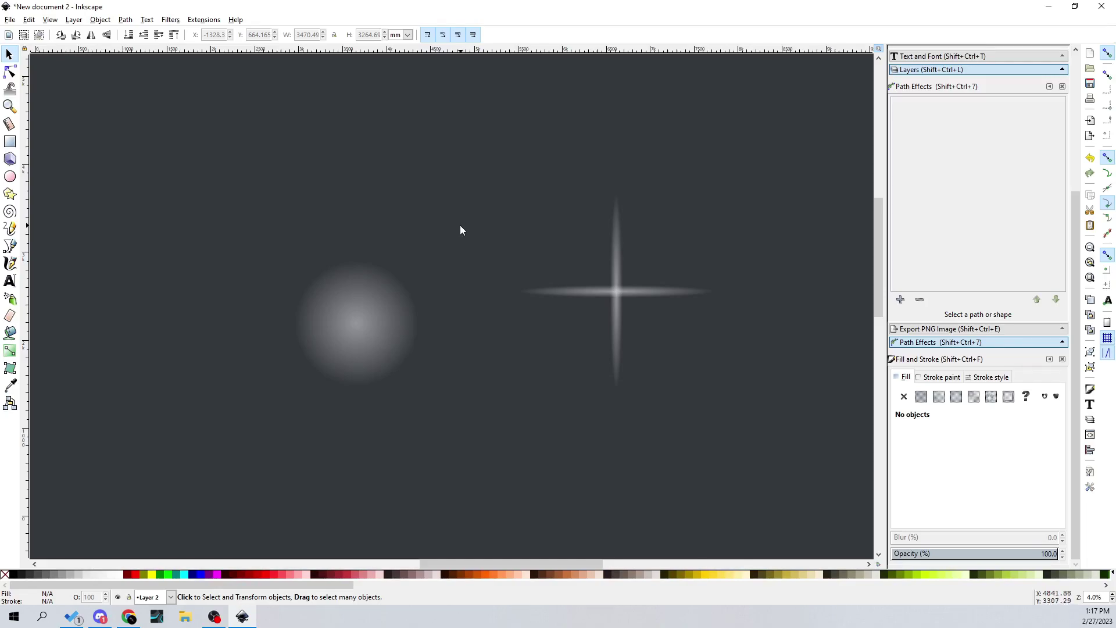
left_click(382, 349)
left_click_drag(418, 145, 805, 424)
left_click(690, 402)
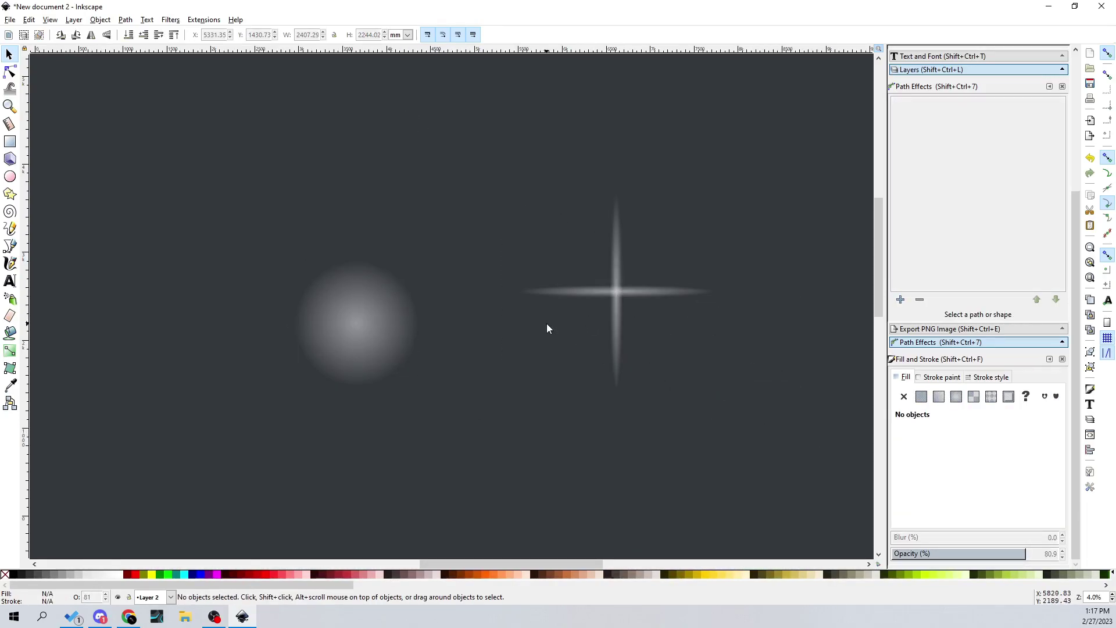